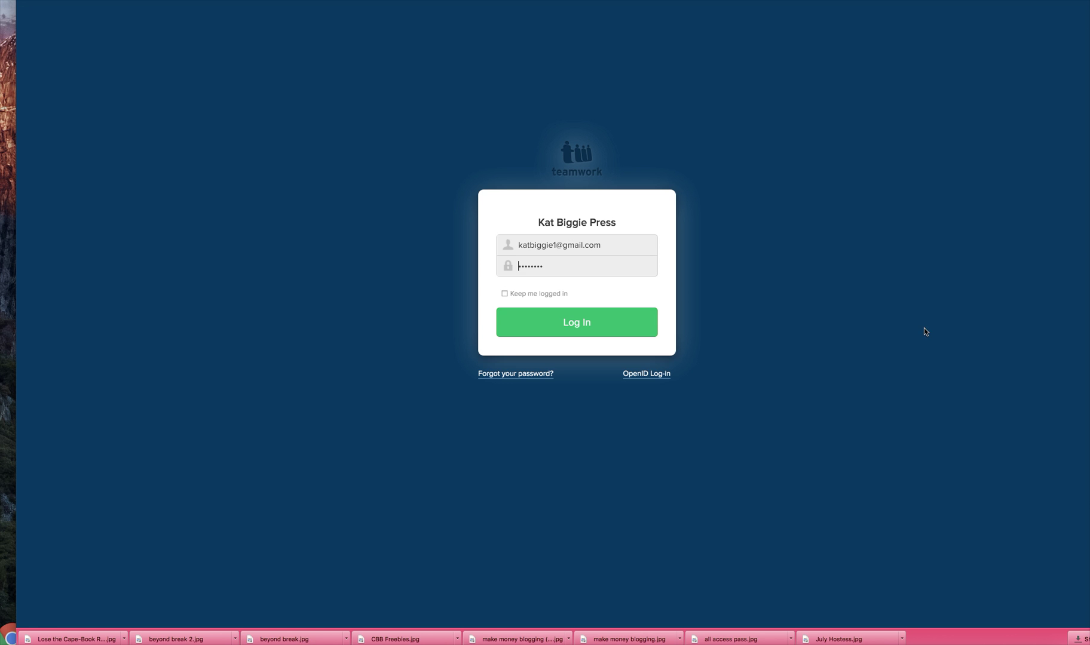
Step: Log in to the company's Teamwork project site with the saved email and password
{"action": "left_click", "coordinate": [594, 322]}
{"action": "left_click", "coordinate": [597, 325]}
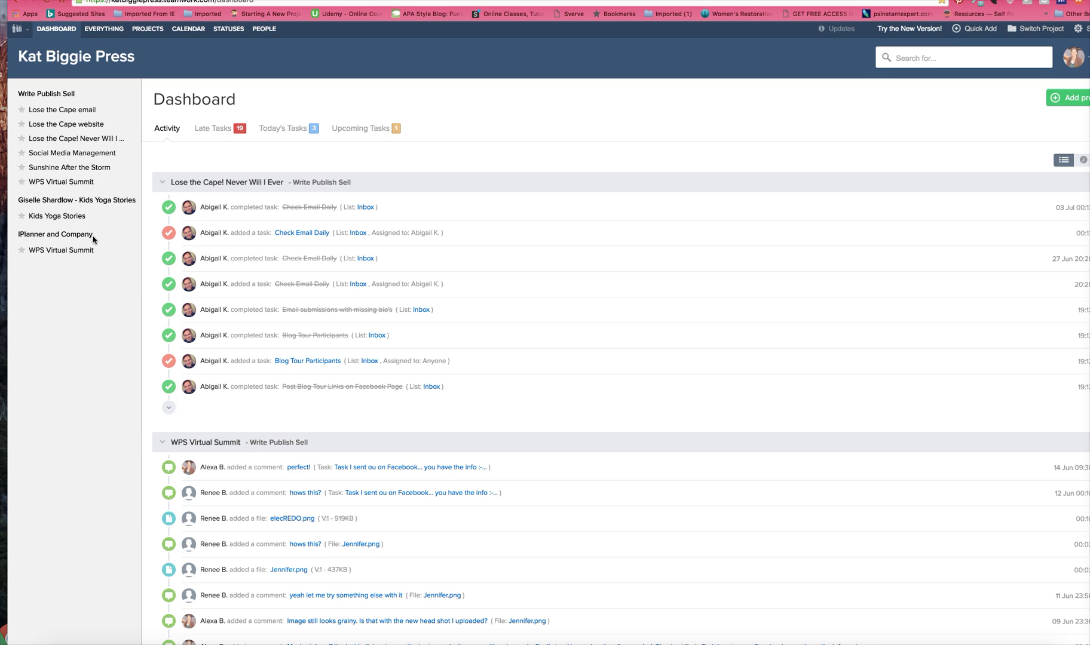
{"action": "scroll", "coordinate": [93, 239], "scroll_direction": "down", "scroll_amount": 1}
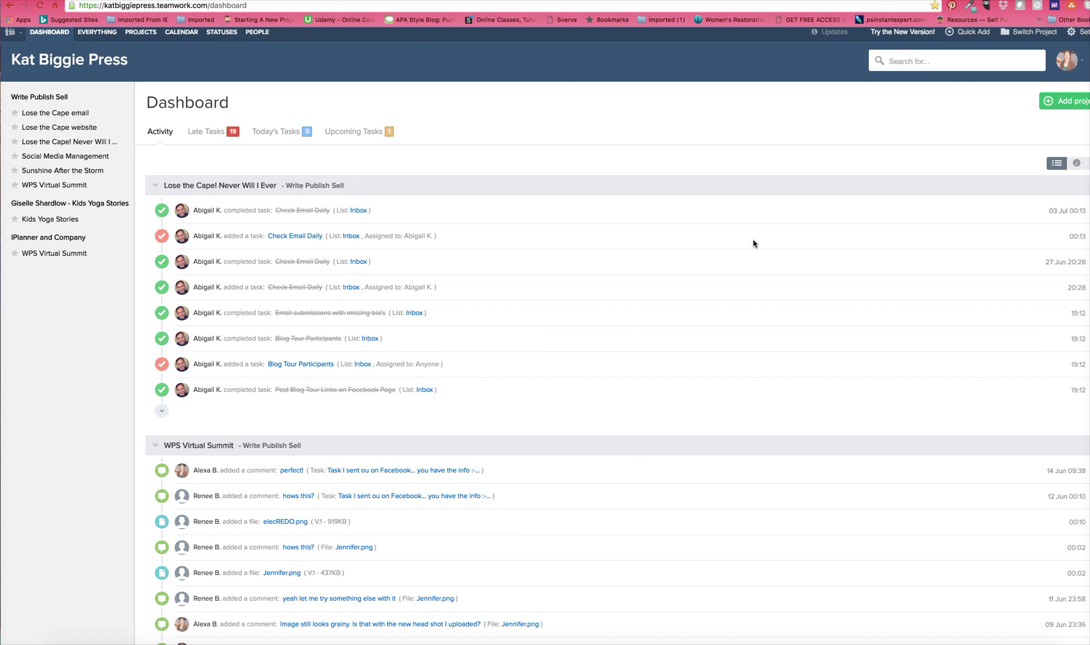
Step: Check upcoming, today's and late tasks, mark 'Schedule posts on blog' complete, then start Add project
{"action": "left_click", "coordinate": [345, 133]}
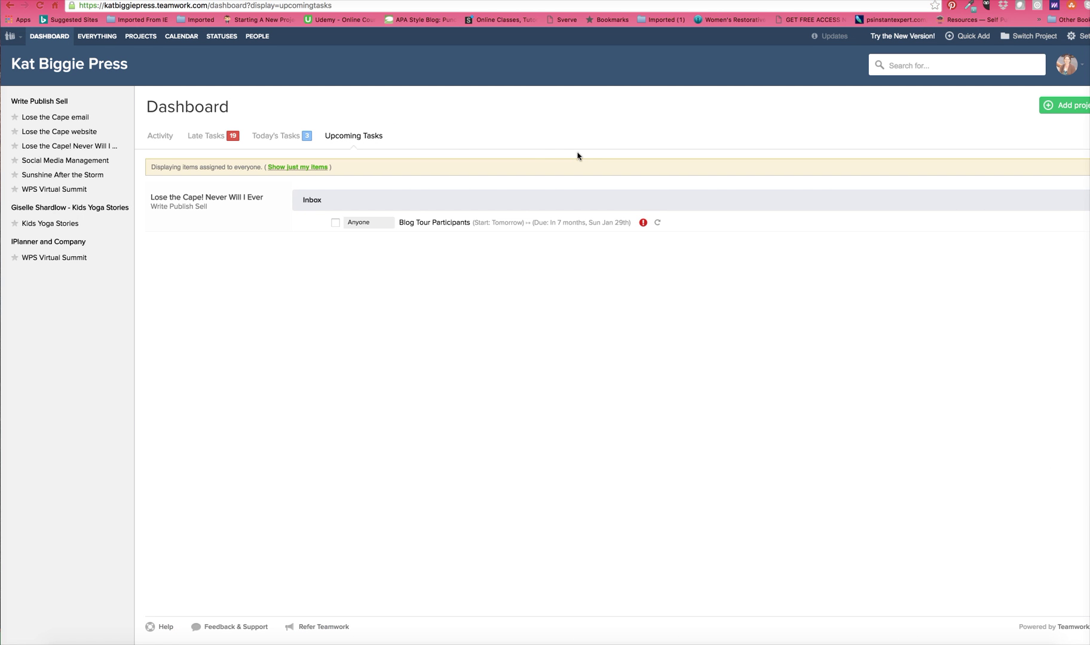
{"action": "left_click", "coordinate": [278, 138]}
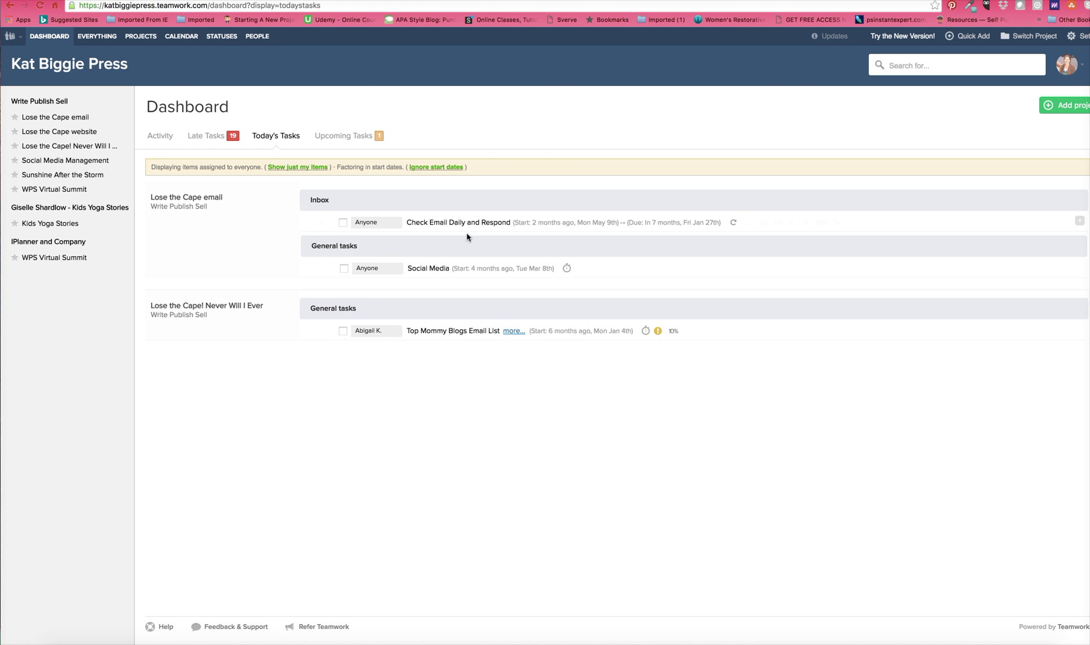
{"action": "mouse_move", "coordinate": [477, 330]}
{"action": "left_click", "coordinate": [198, 136]}
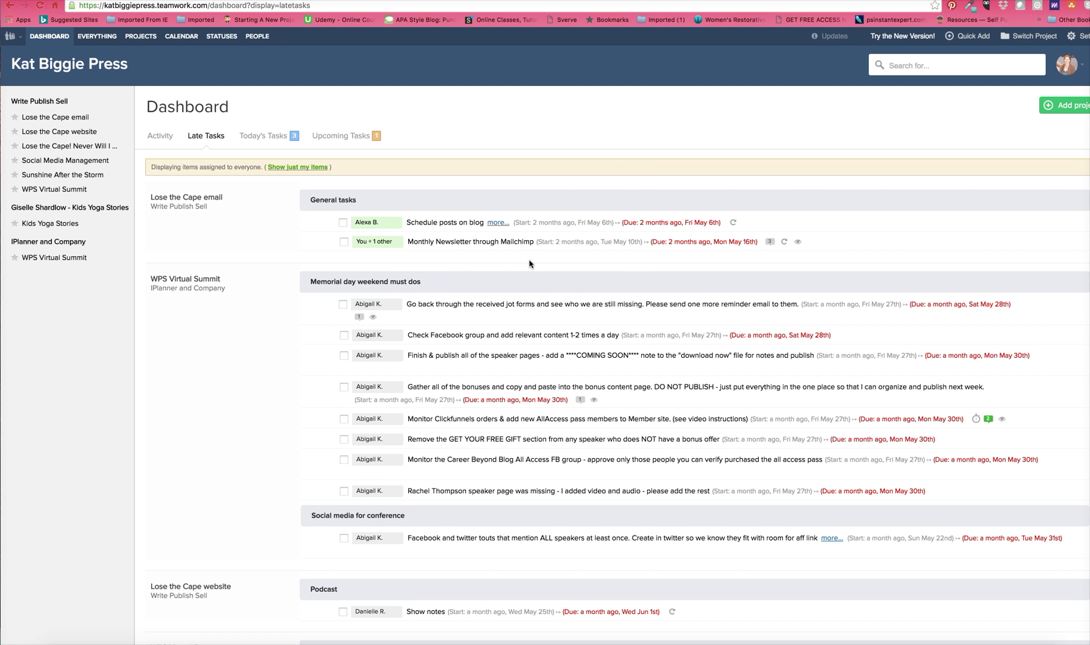
{"action": "left_click", "coordinate": [343, 222]}
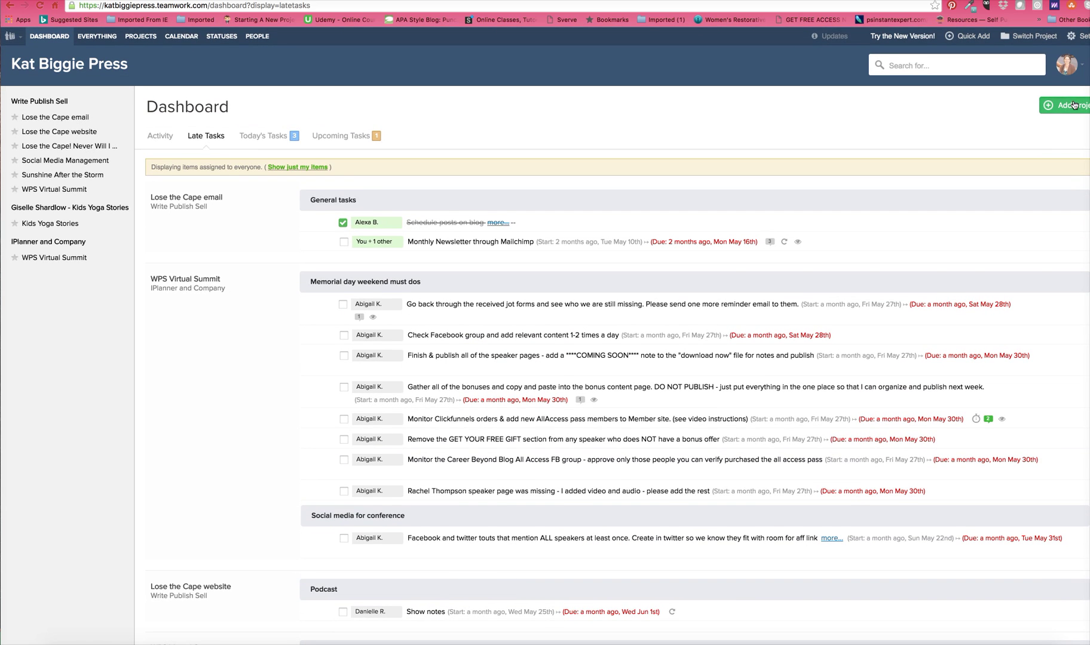
{"action": "left_click", "coordinate": [1064, 106]}
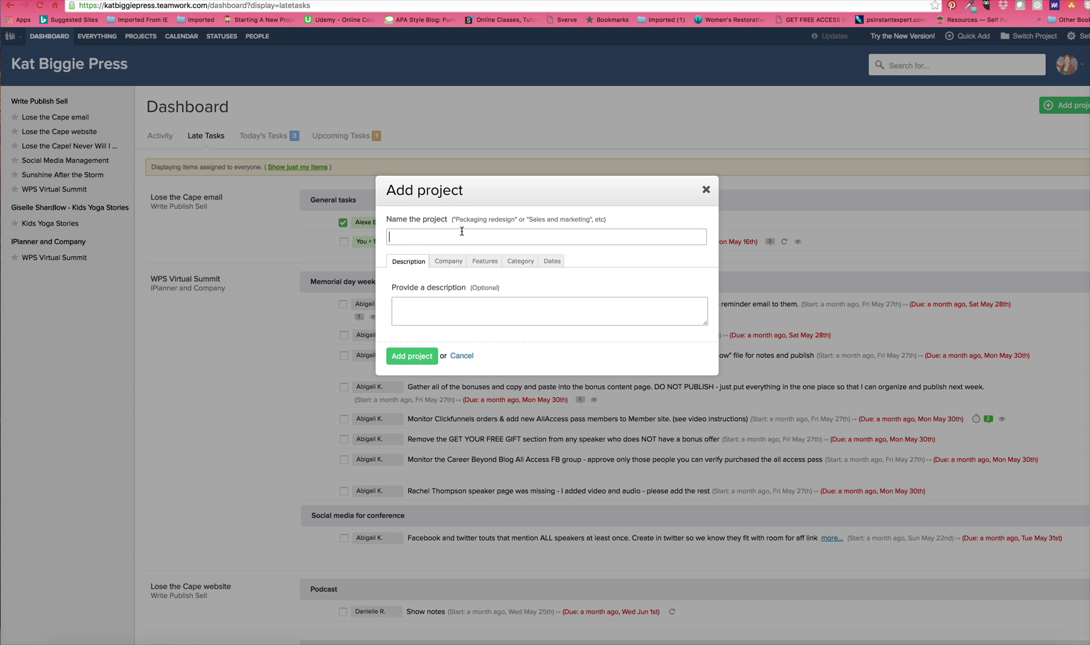
Step: Browse the new project's Company, Features, Category, Dates and Description tabs, then close it unsaved
{"action": "left_click", "coordinate": [444, 262]}
{"action": "left_click", "coordinate": [483, 263]}
{"action": "left_click", "coordinate": [521, 264]}
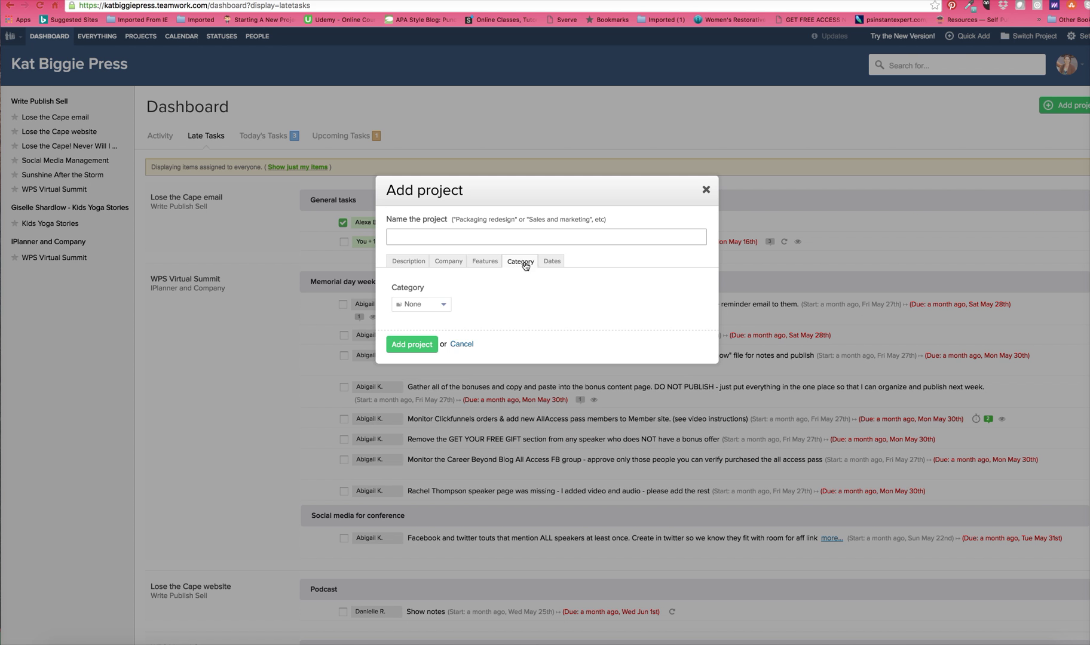
{"action": "left_click", "coordinate": [554, 263]}
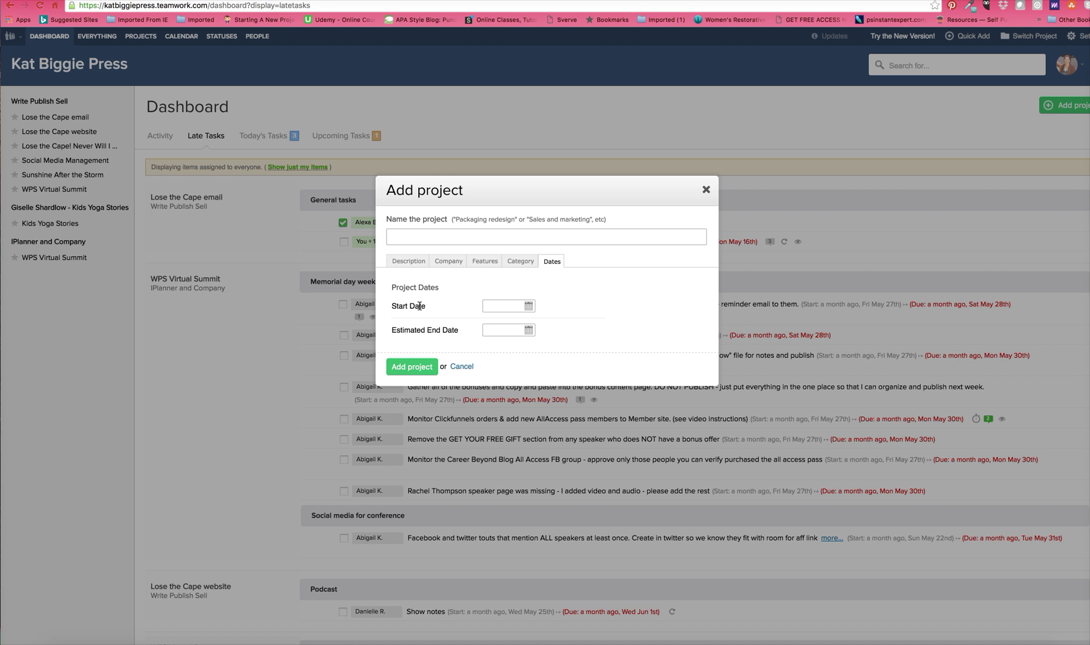
{"action": "left_click", "coordinate": [401, 263]}
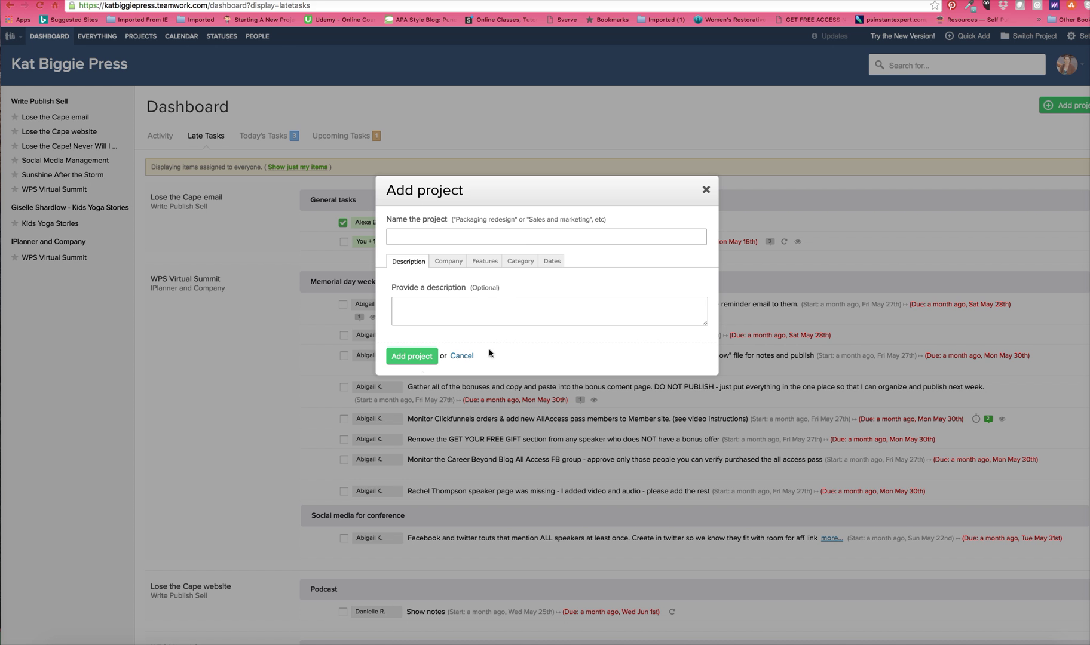
{"action": "left_click", "coordinate": [411, 357]}
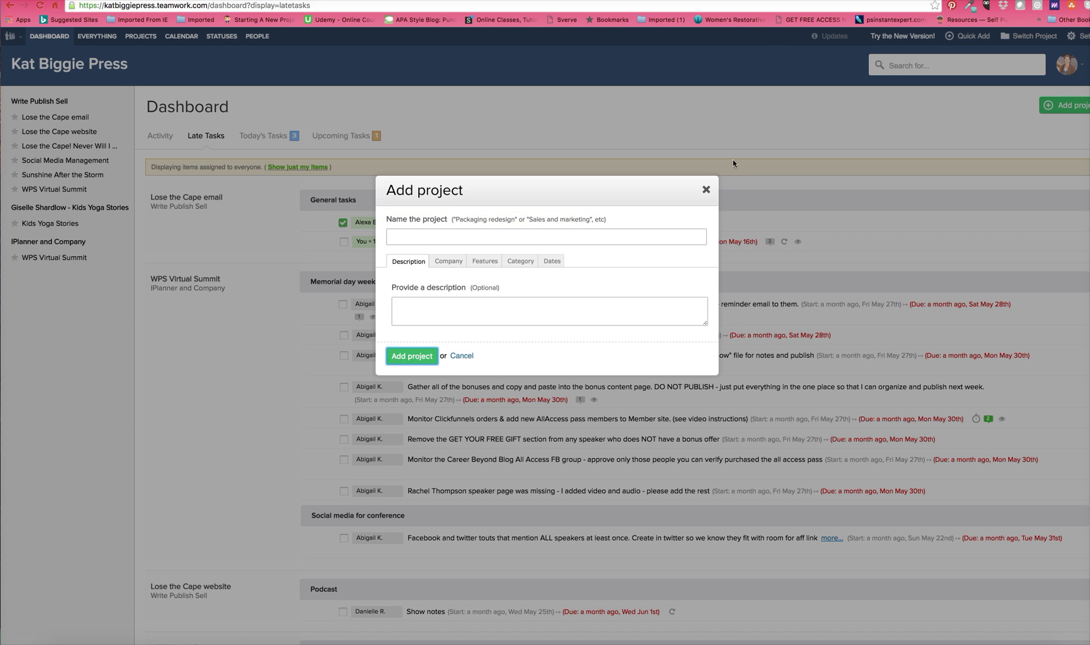
{"action": "left_click", "coordinate": [706, 189]}
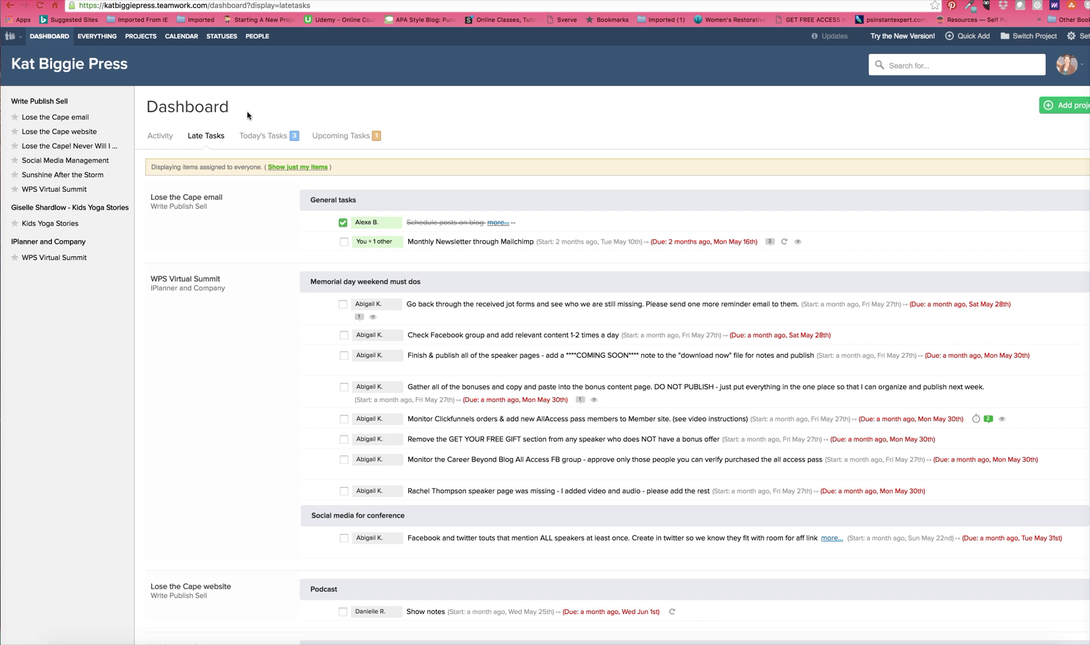
Step: Review the recent activity feed and all-time logged hours, then go to the projects list
{"action": "left_click", "coordinate": [163, 138]}
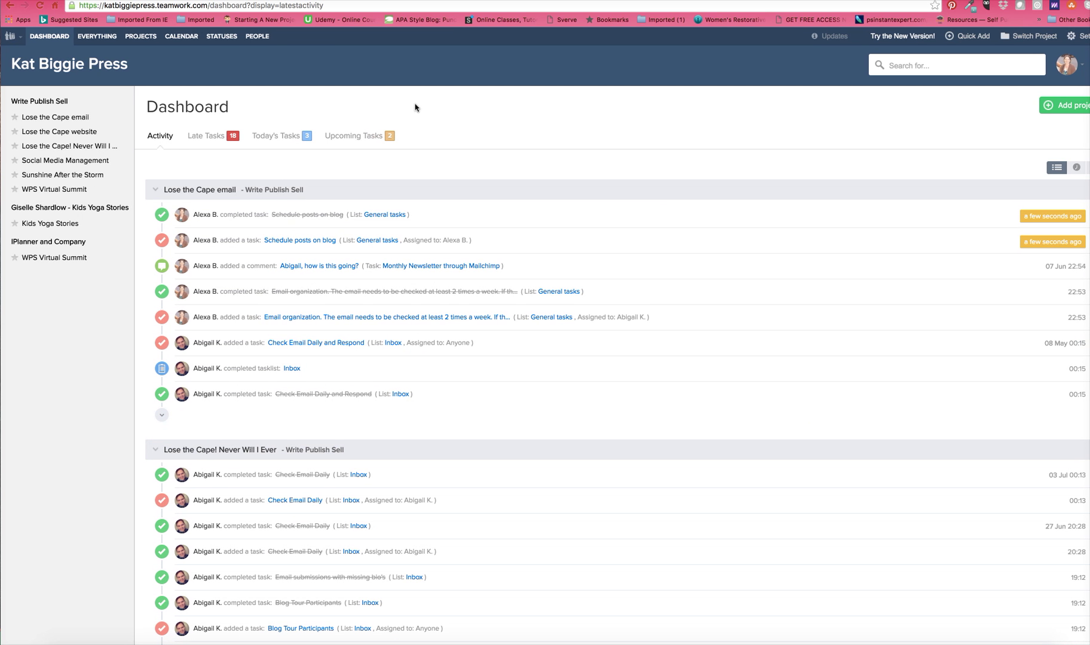
{"action": "left_click", "coordinate": [114, 39]}
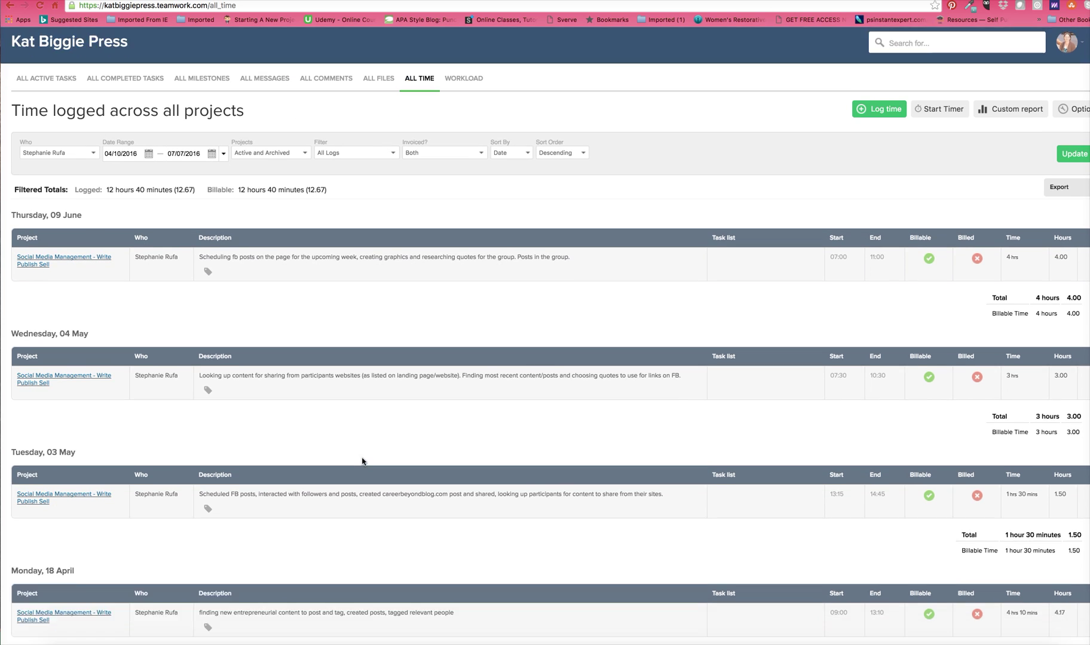
{"action": "scroll", "coordinate": [361, 465], "scroll_direction": "down", "scroll_amount": 1}
{"action": "scroll", "coordinate": [361, 468], "scroll_direction": "up", "scroll_amount": 1}
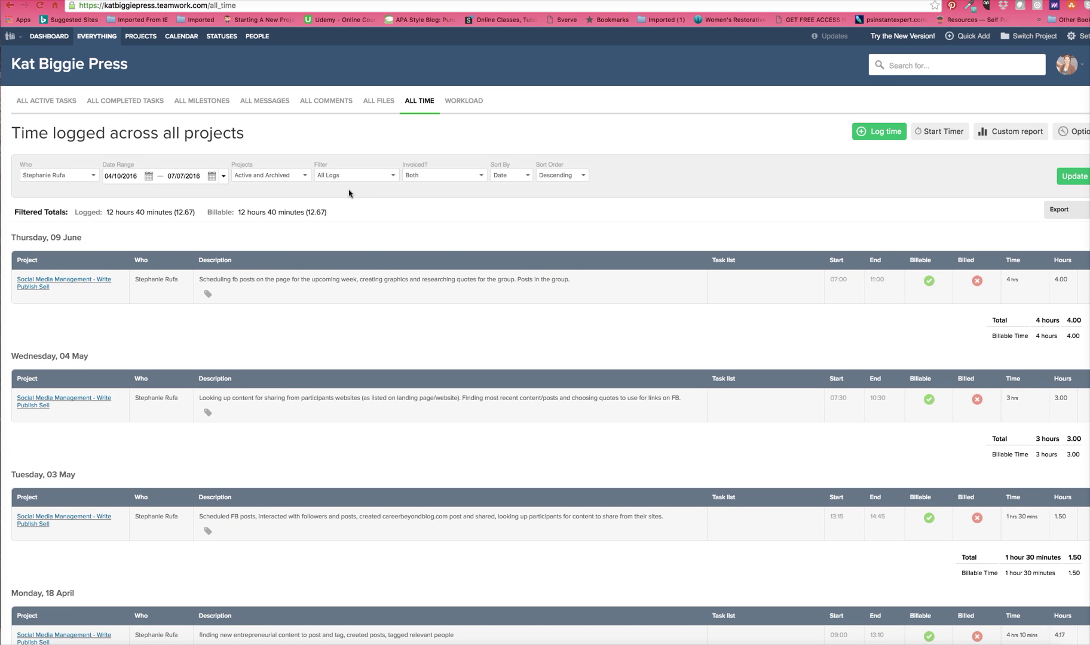
{"action": "left_click", "coordinate": [141, 36]}
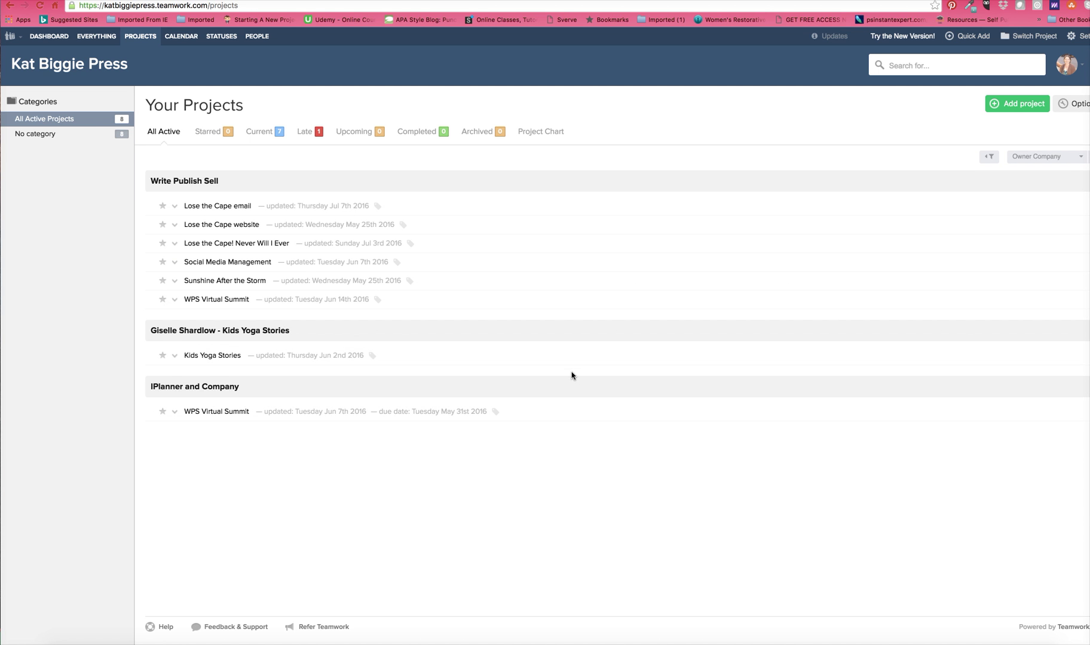
{"action": "scroll", "coordinate": [467, 175], "scroll_direction": "down", "scroll_amount": 1}
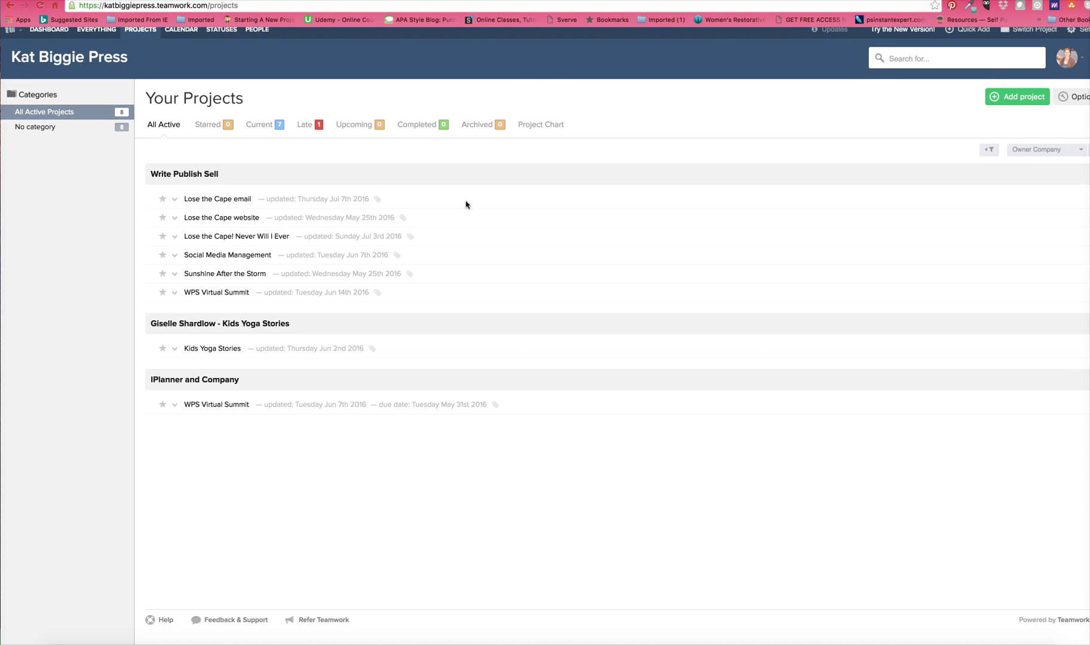
Step: Open Social Media Management, review its activity feed, and view its task lists
{"action": "left_click", "coordinate": [228, 255]}
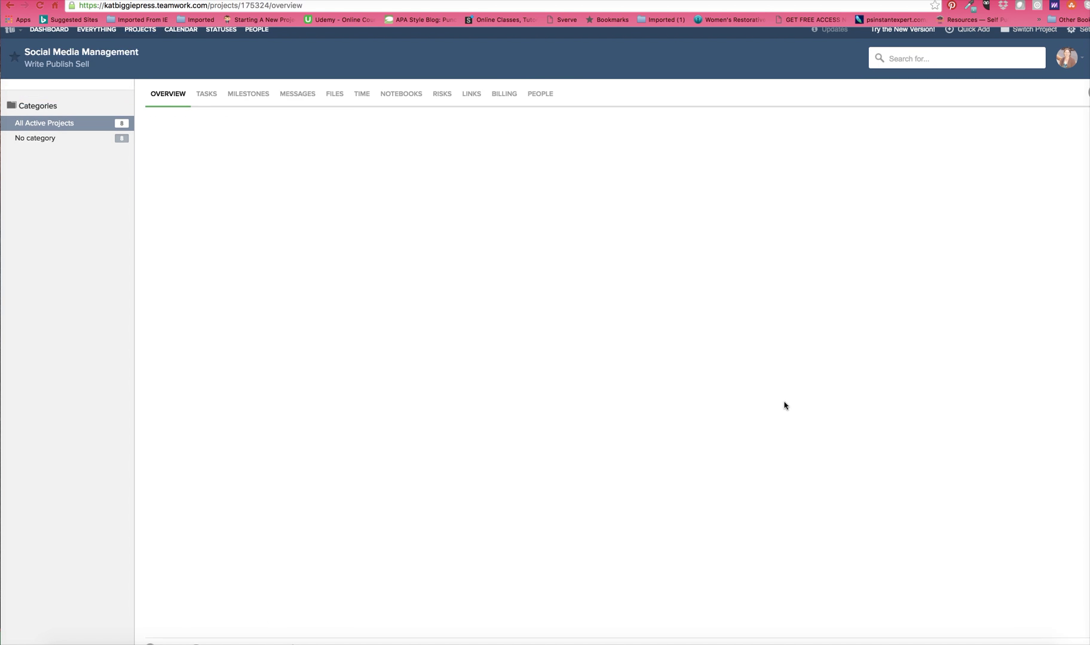
{"action": "scroll", "coordinate": [637, 406], "scroll_direction": "down", "scroll_amount": 2}
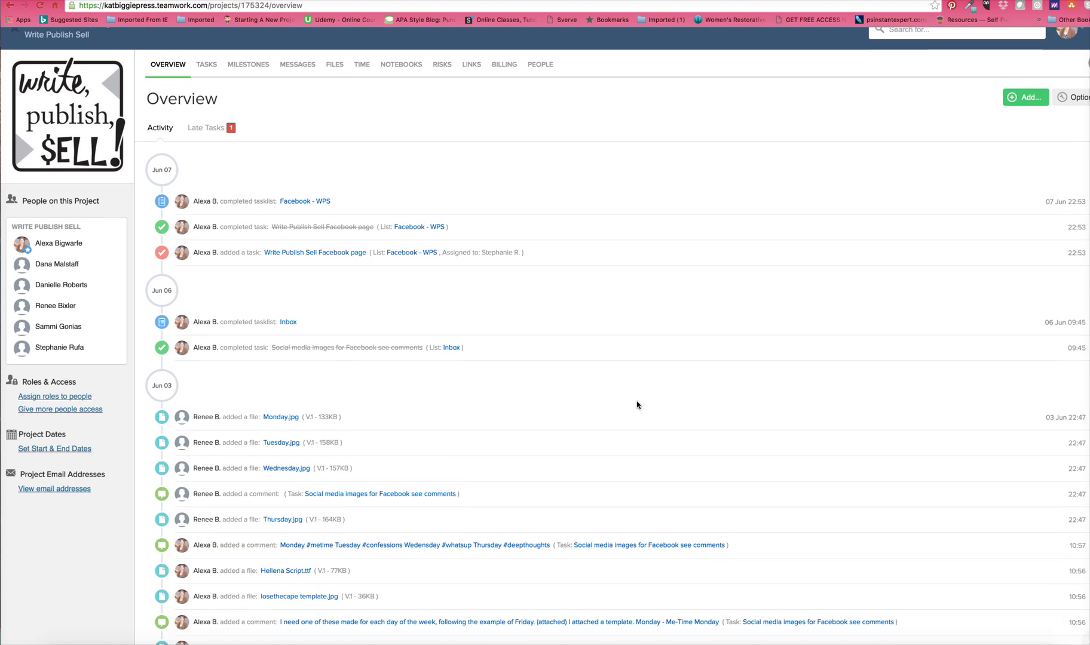
{"action": "scroll", "coordinate": [637, 406], "scroll_direction": "down", "scroll_amount": 1}
{"action": "scroll", "coordinate": [638, 406], "scroll_direction": "down", "scroll_amount": 5}
{"action": "scroll", "coordinate": [637, 406], "scroll_direction": "down", "scroll_amount": 2}
{"action": "scroll", "coordinate": [637, 406], "scroll_direction": "down", "scroll_amount": 2}
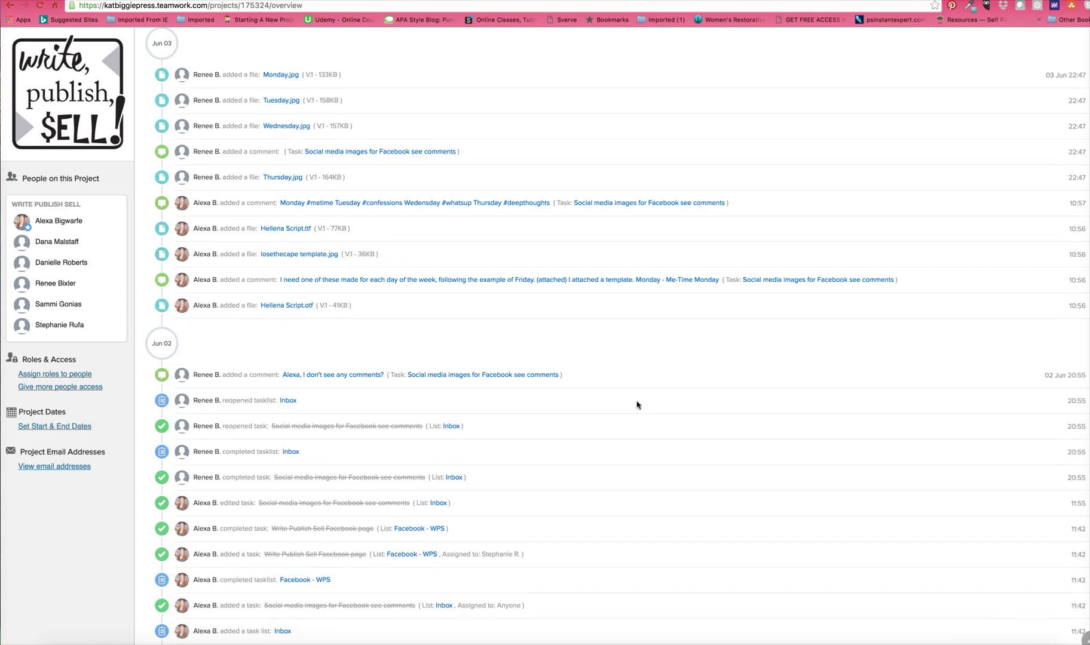
{"action": "scroll", "coordinate": [638, 405], "scroll_direction": "down", "scroll_amount": 3}
{"action": "scroll", "coordinate": [636, 405], "scroll_direction": "up", "scroll_amount": 3}
{"action": "scroll", "coordinate": [634, 407], "scroll_direction": "up", "scroll_amount": 10}
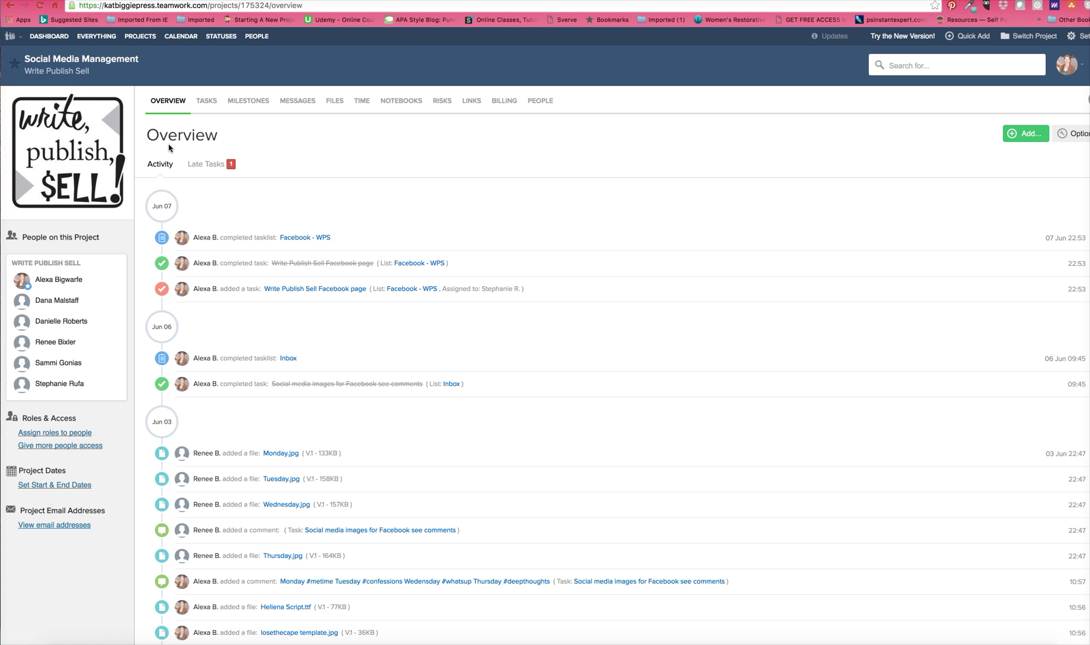
{"action": "left_click", "coordinate": [205, 102]}
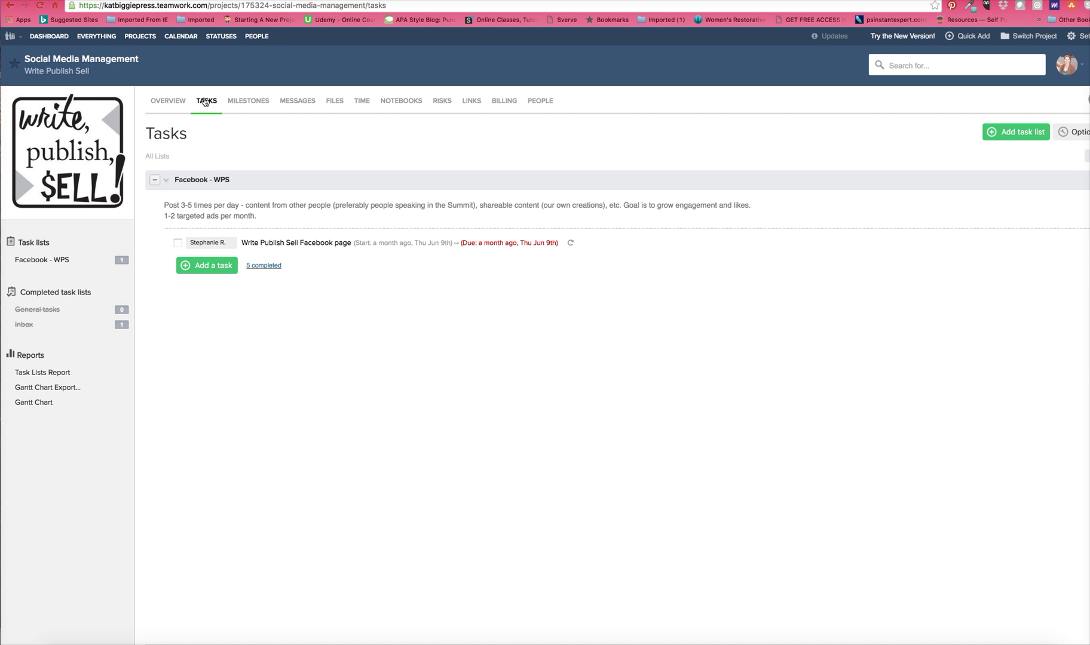
Step: Step through the project's Milestones, Messages, Files and Notebooks tabs
{"action": "left_click", "coordinate": [248, 103]}
{"action": "left_click", "coordinate": [293, 102]}
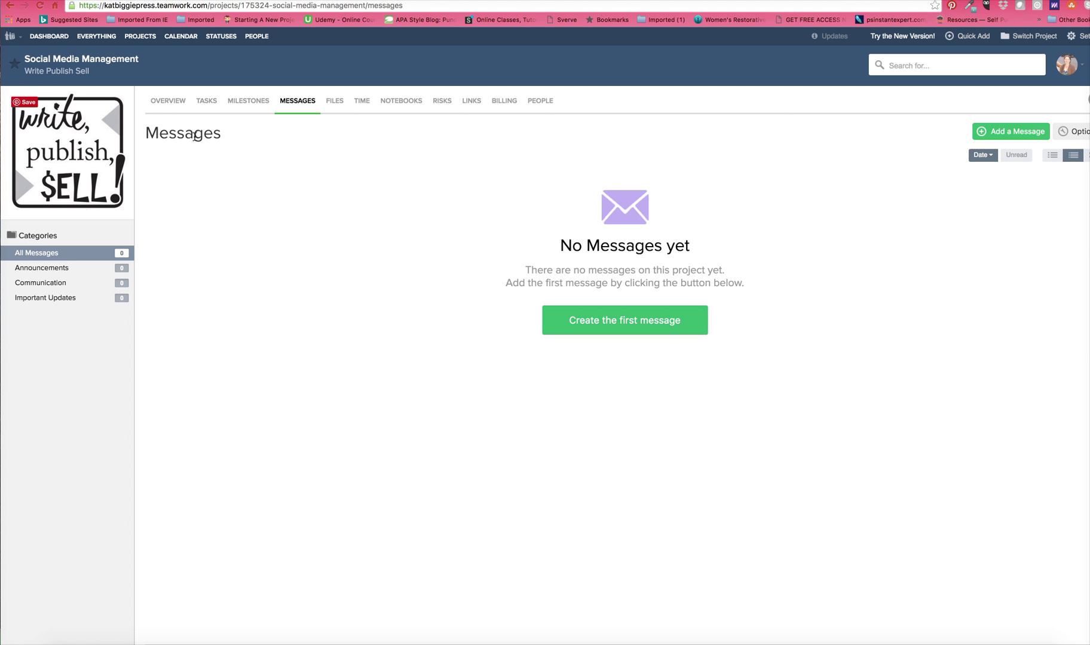
{"action": "left_click", "coordinate": [335, 102]}
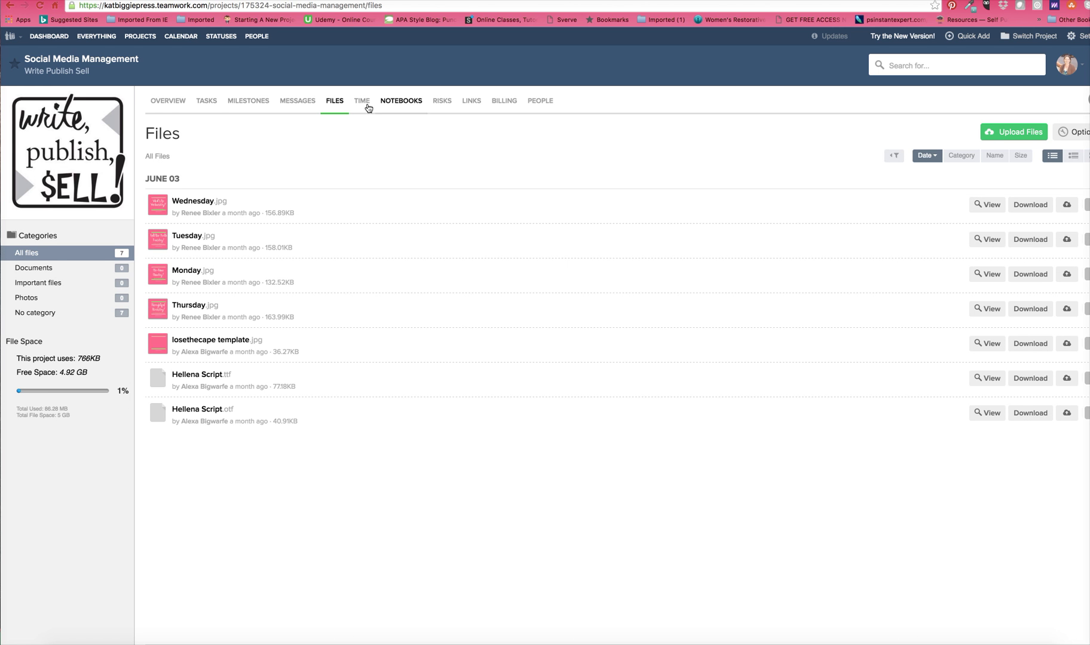
{"action": "left_click", "coordinate": [403, 103]}
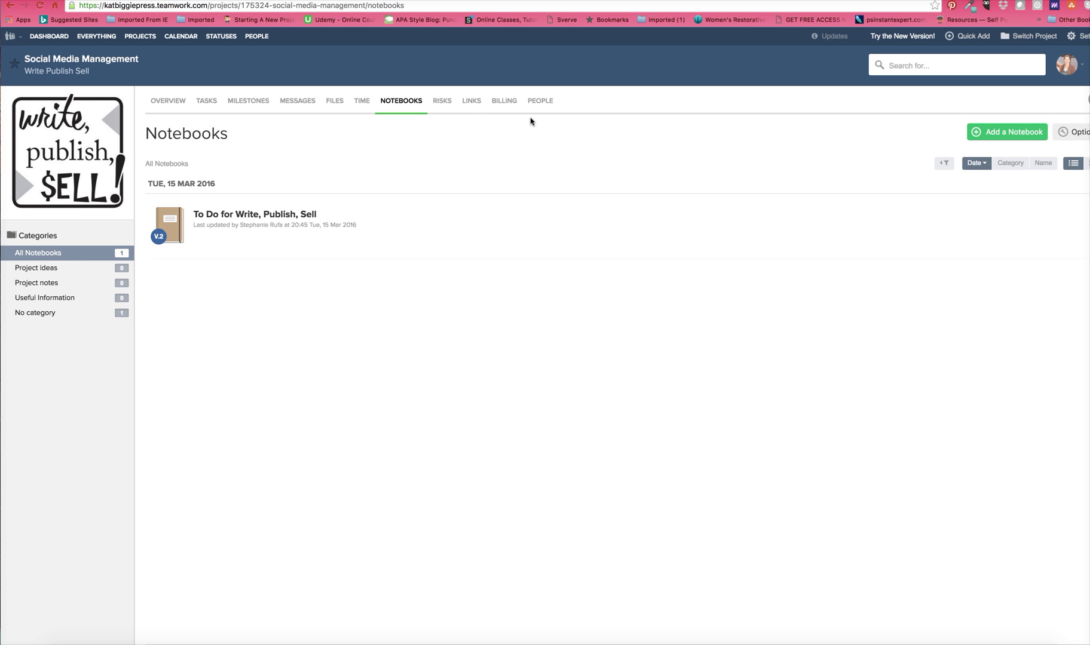
Step: Check the project's Links, Billing and People tabs, then return to Overview and the projects list
{"action": "left_click", "coordinate": [472, 100]}
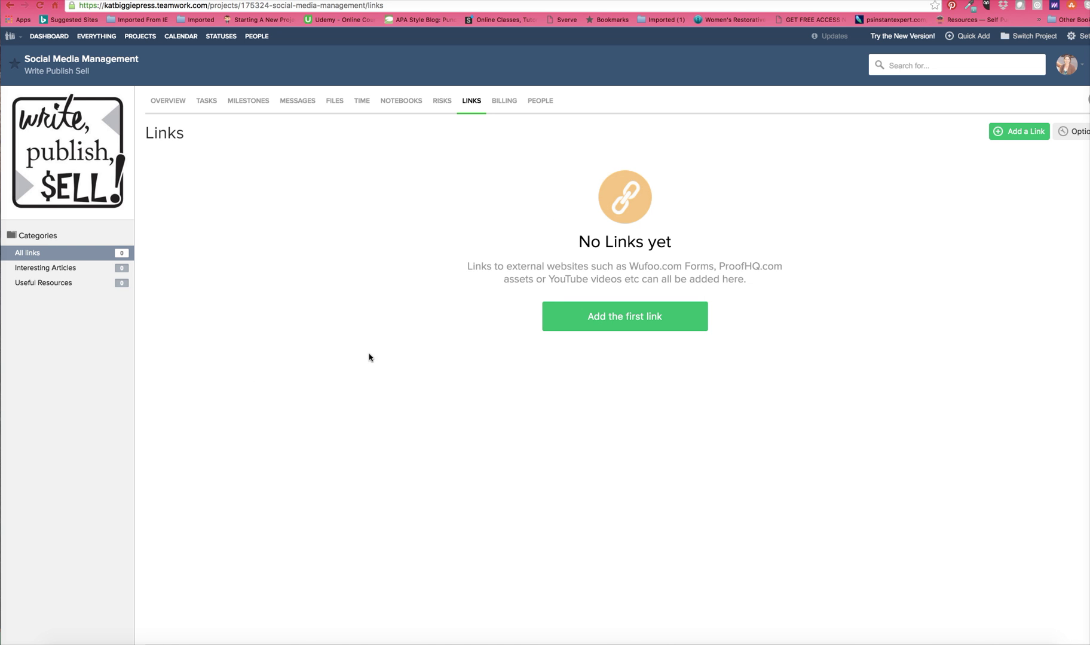
{"action": "left_click", "coordinate": [503, 100]}
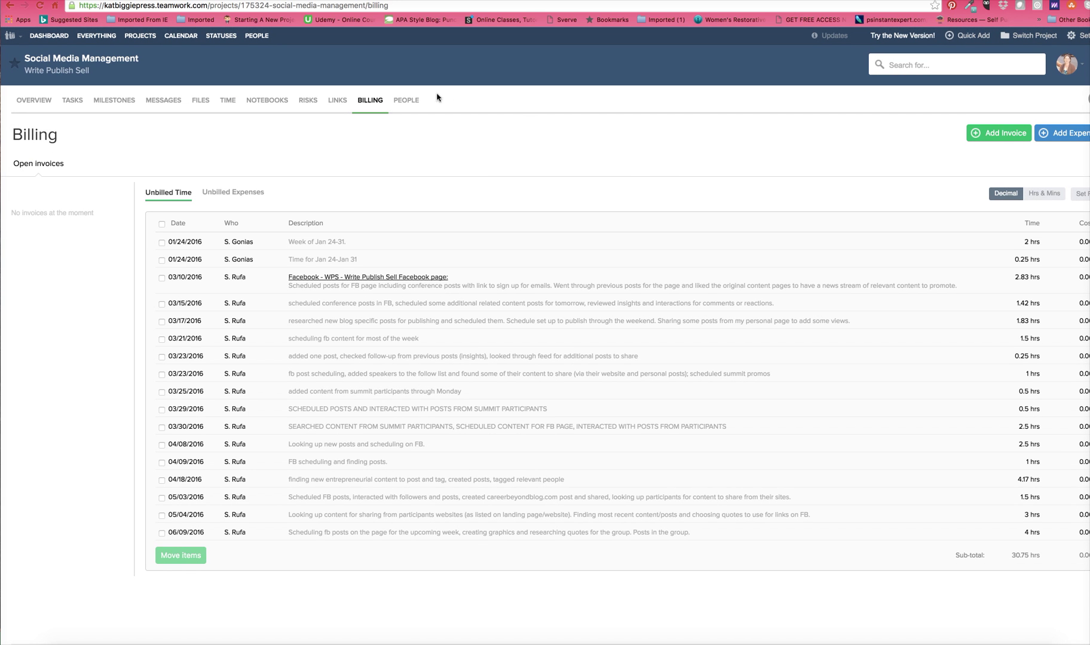
{"action": "left_click", "coordinate": [409, 103]}
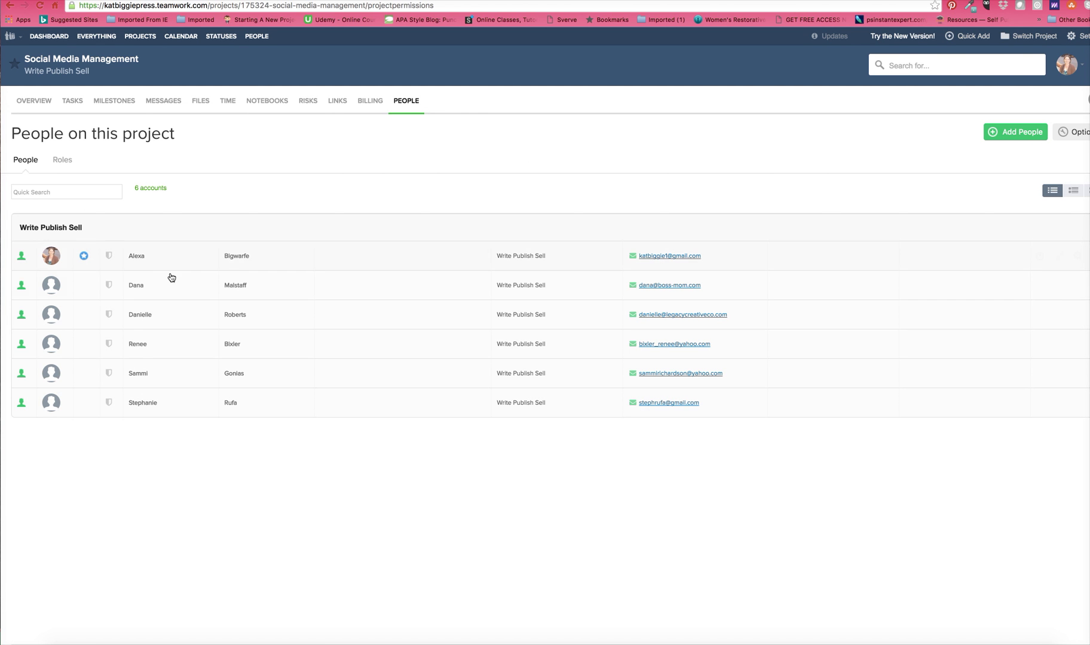
{"action": "left_click", "coordinate": [35, 101]}
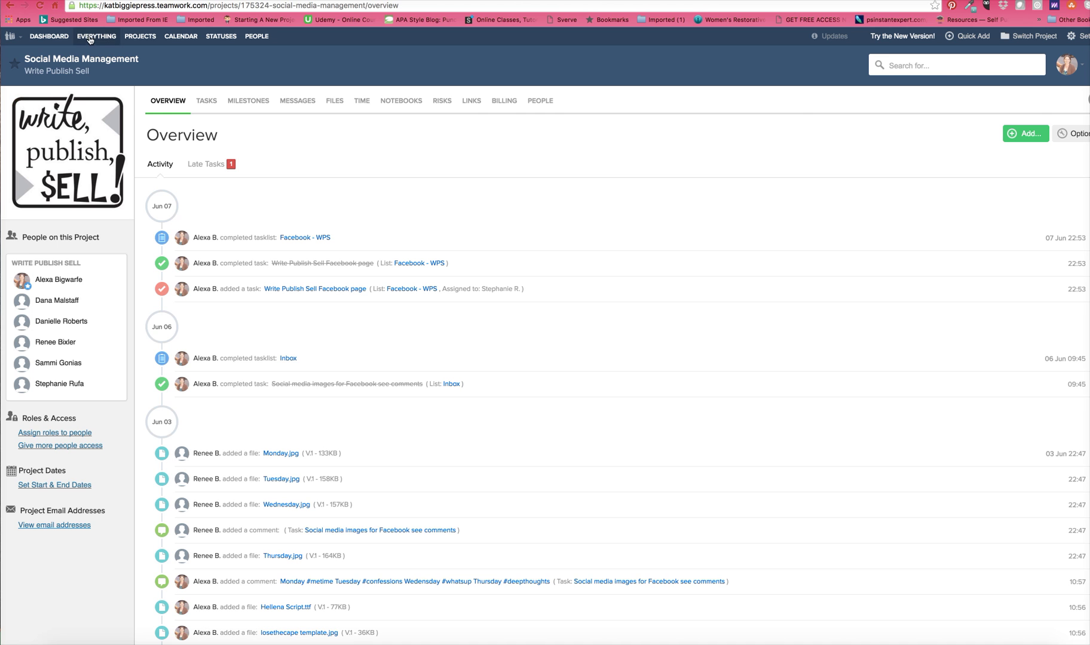
{"action": "left_click", "coordinate": [139, 37]}
{"action": "scroll", "coordinate": [145, 43], "scroll_direction": "down", "scroll_amount": 1}
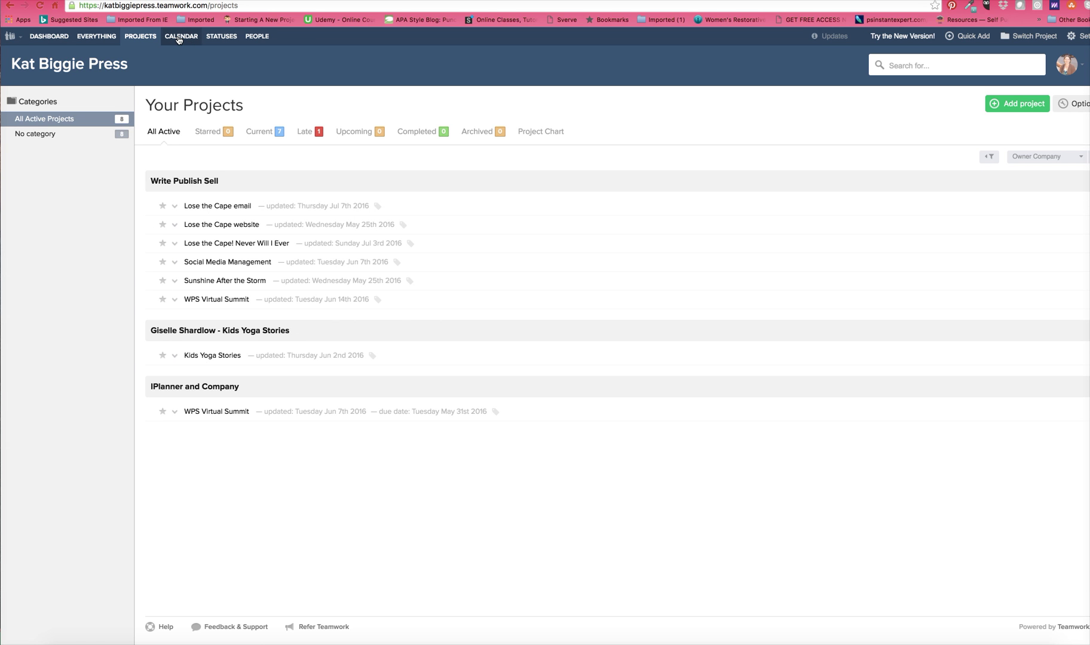
Step: Glance at the People directory and Statuses, then open the July 2016 calendar
{"action": "left_click", "coordinate": [260, 38]}
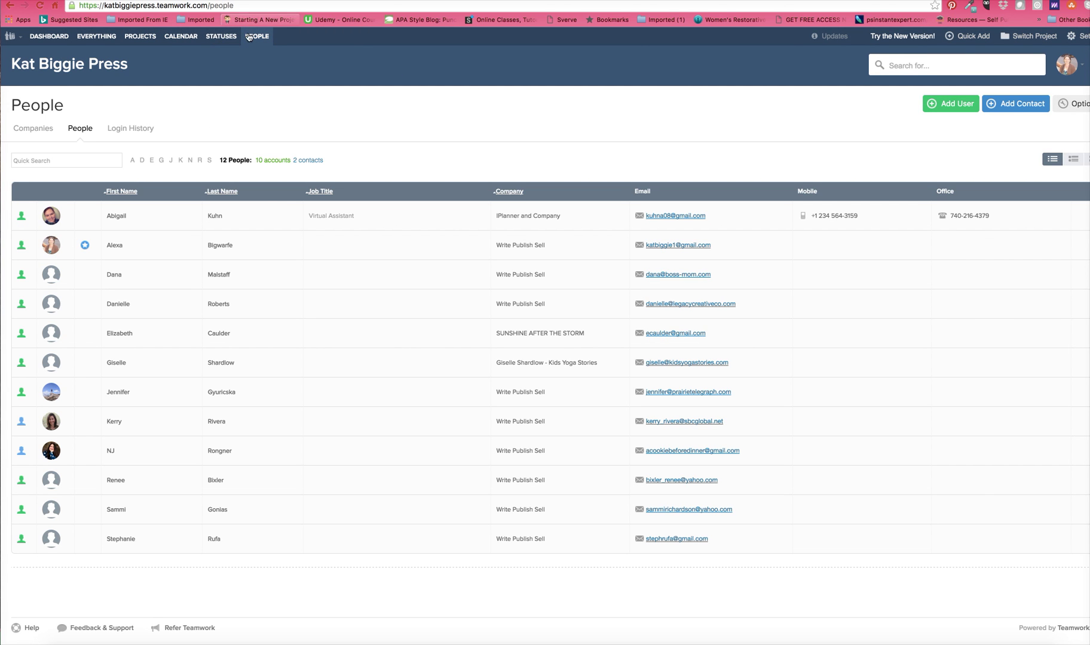
{"action": "left_click", "coordinate": [221, 39]}
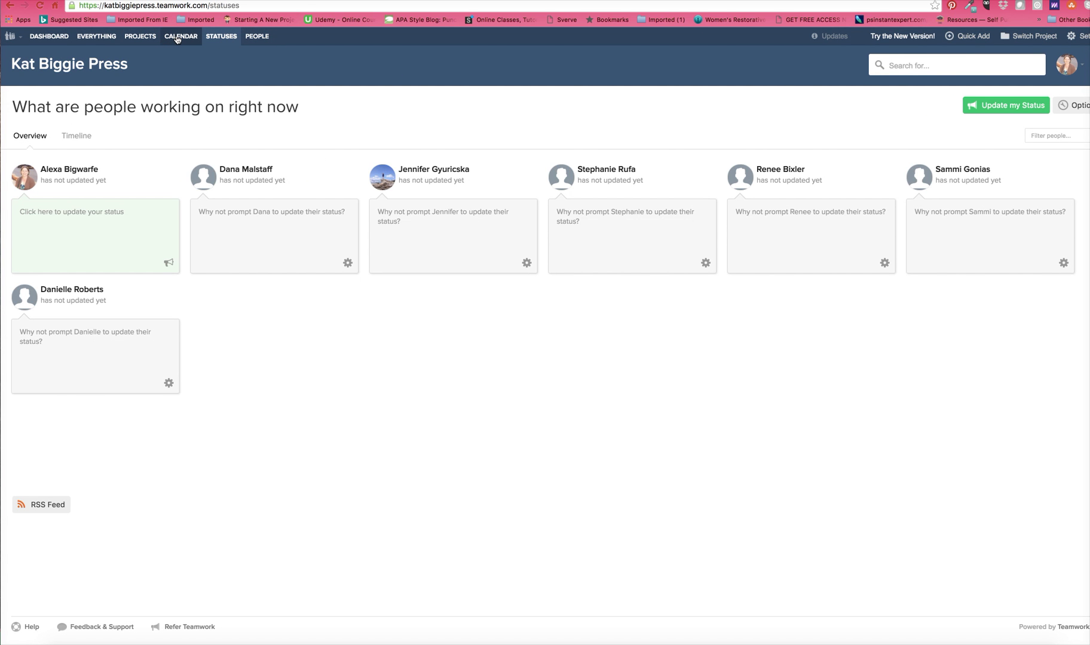
{"action": "left_click", "coordinate": [177, 37]}
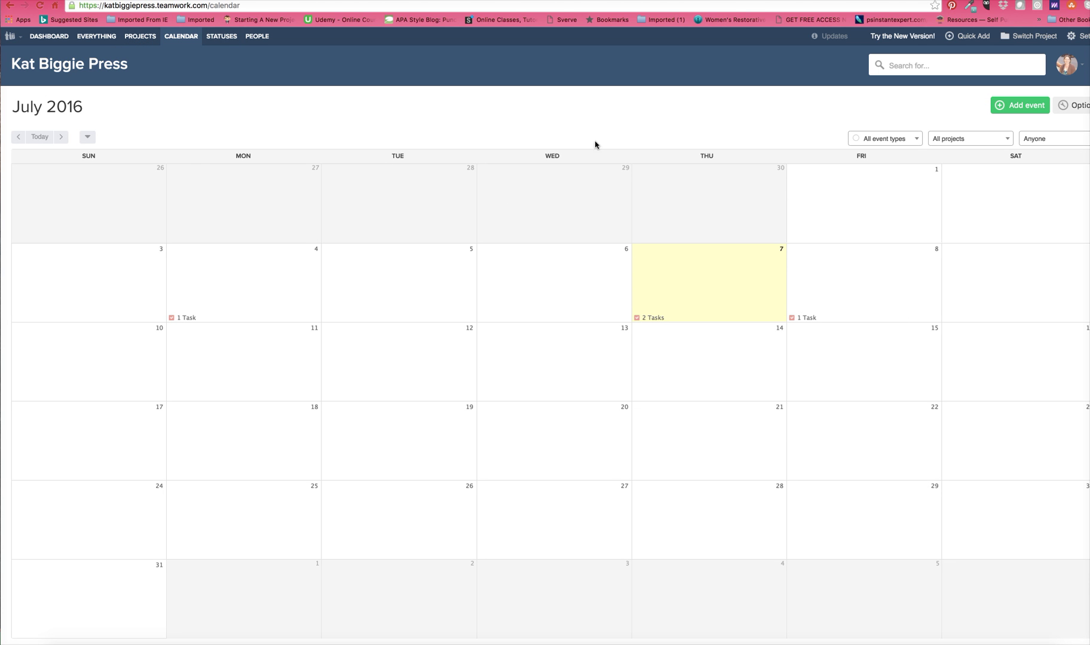
Step: Look at the 'Try the New Version!' offer, then return to the Dashboard activity feed
{"action": "left_click", "coordinate": [896, 39]}
{"action": "left_click", "coordinate": [49, 36]}
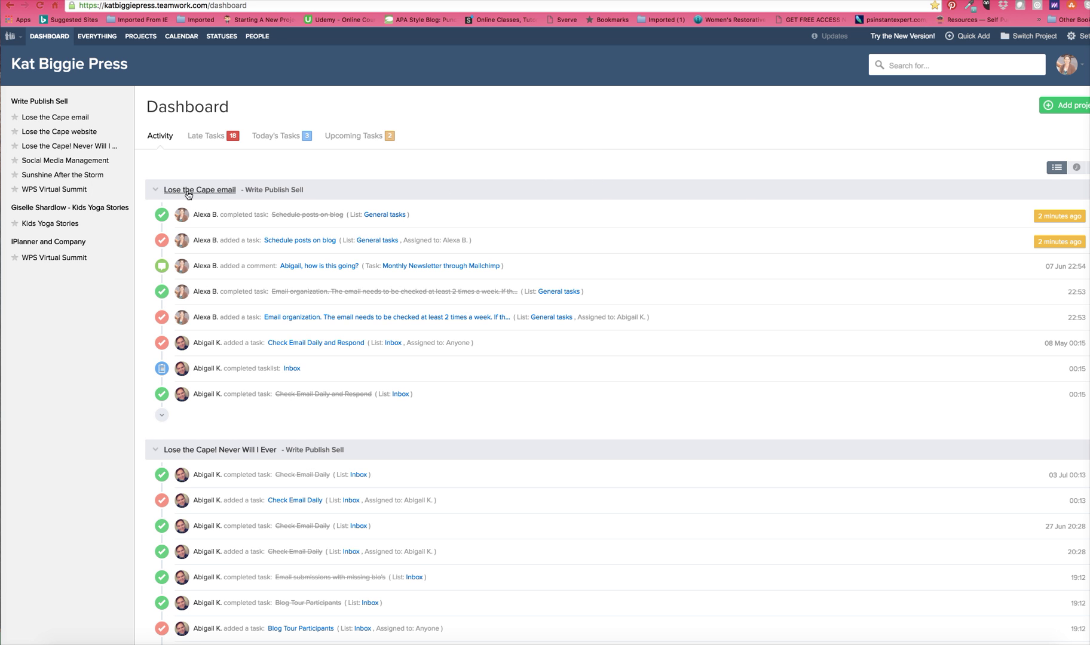
Step: Open 'Check Email Daily and Respond' from the Dashboard's Today's Tasks list
{"action": "left_click", "coordinate": [272, 137]}
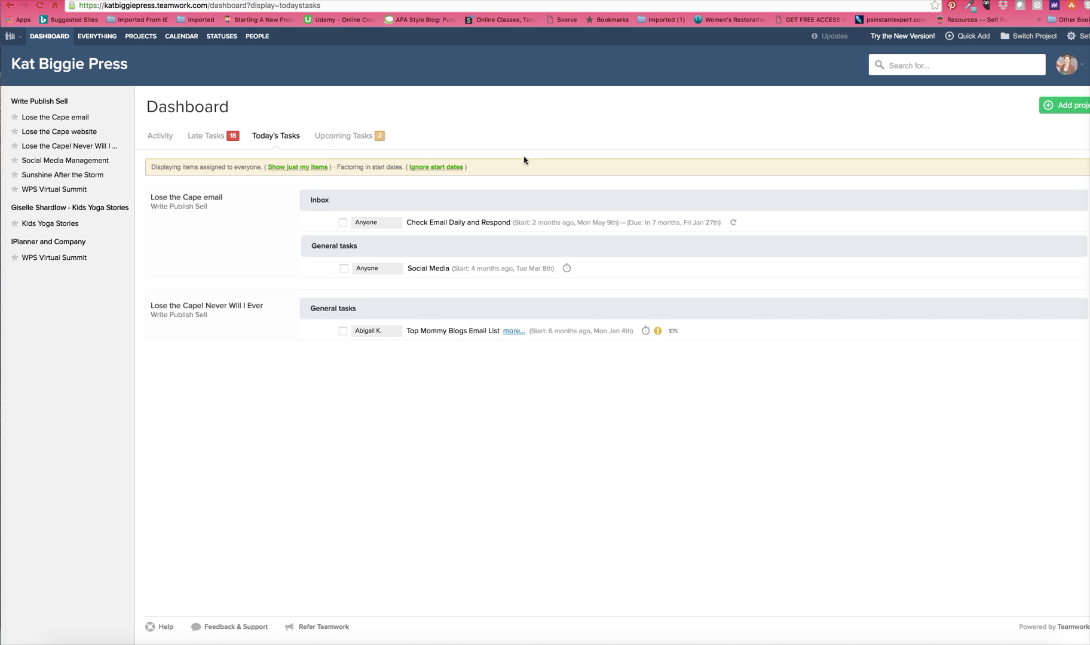
{"action": "left_click", "coordinate": [459, 223]}
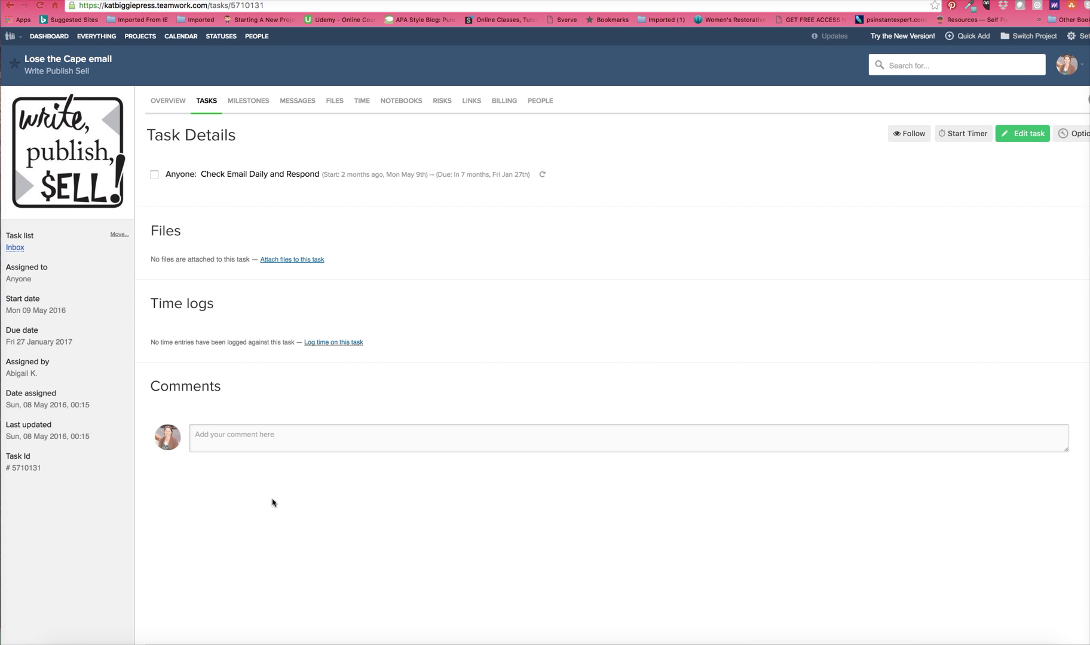
Step: Type and delete a draft task comment, then discard it and go to the Lose the Cape email overview
{"action": "left_click", "coordinate": [238, 445]}
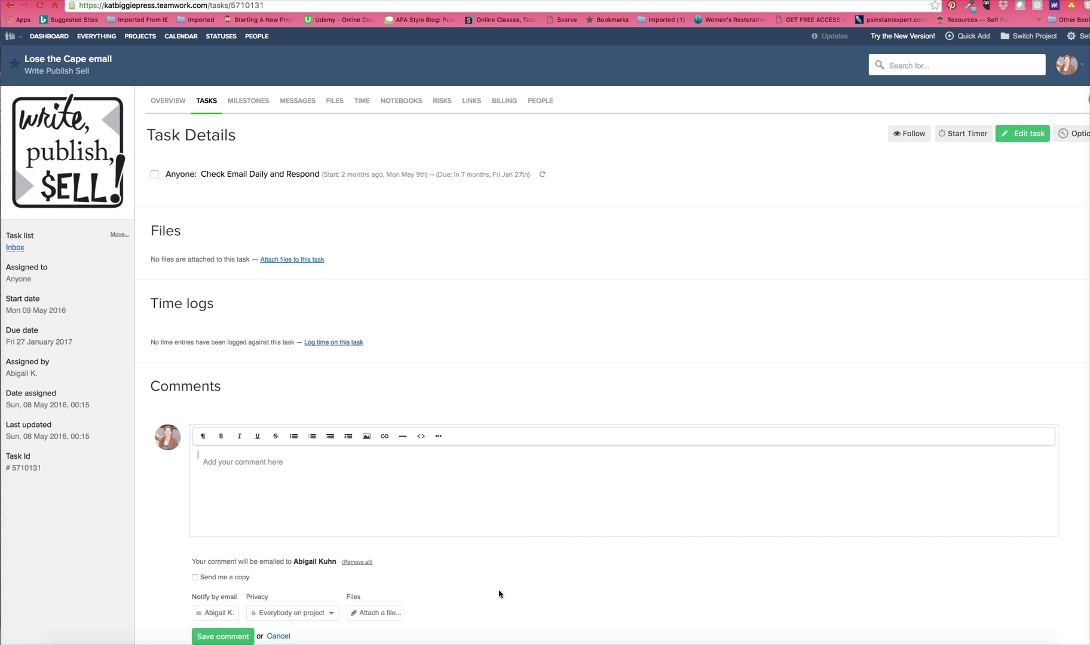
{"action": "scroll", "coordinate": [561, 509], "scroll_direction": "down", "scroll_amount": 2}
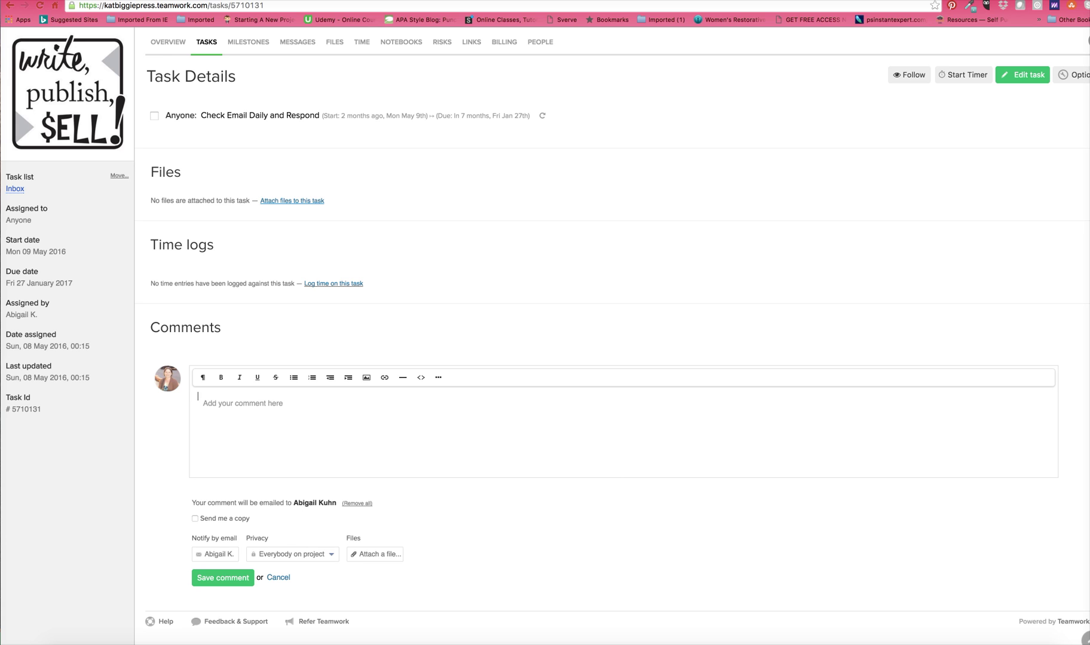
{"action": "type", "text": "asldfkjasdlf;japofnsl/dfm"}
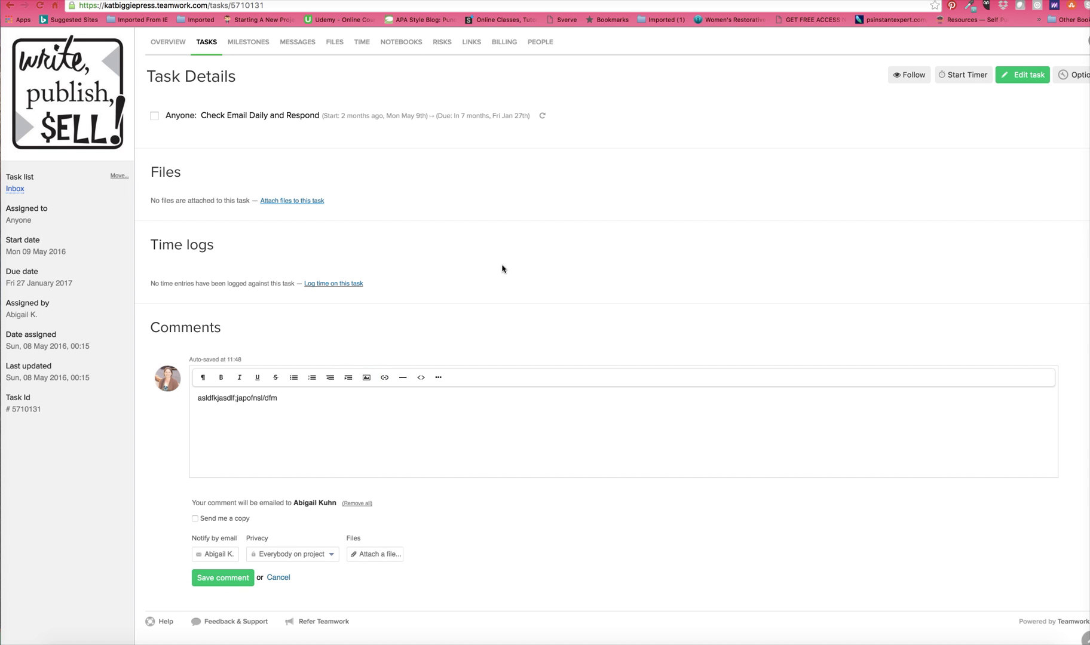
{"action": "scroll", "coordinate": [494, 296], "scroll_direction": "up", "scroll_amount": 2}
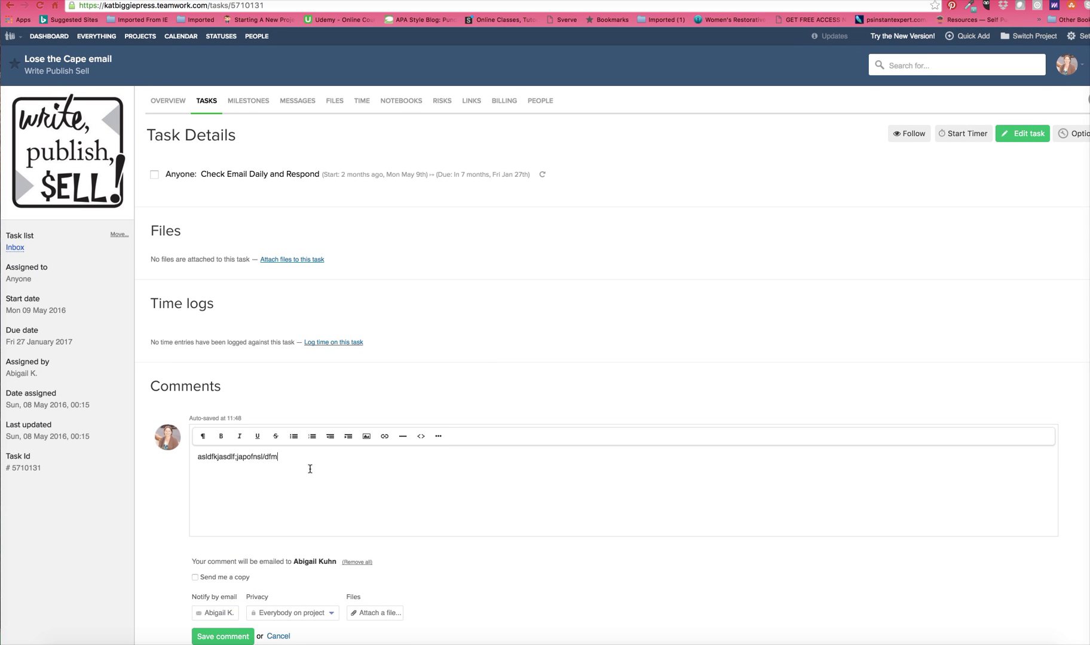
{"action": "left_click_drag", "start_coordinate": [311, 470], "coordinate": [154, 453]}
{"action": "key", "text": "BackSpace"}
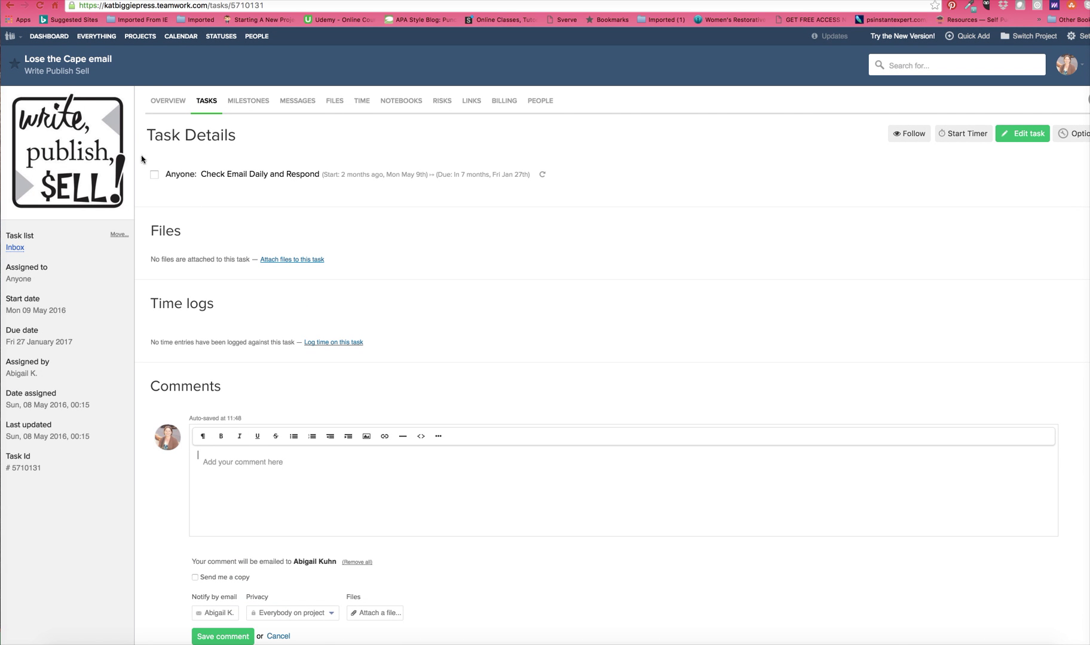
{"action": "left_click", "coordinate": [155, 102]}
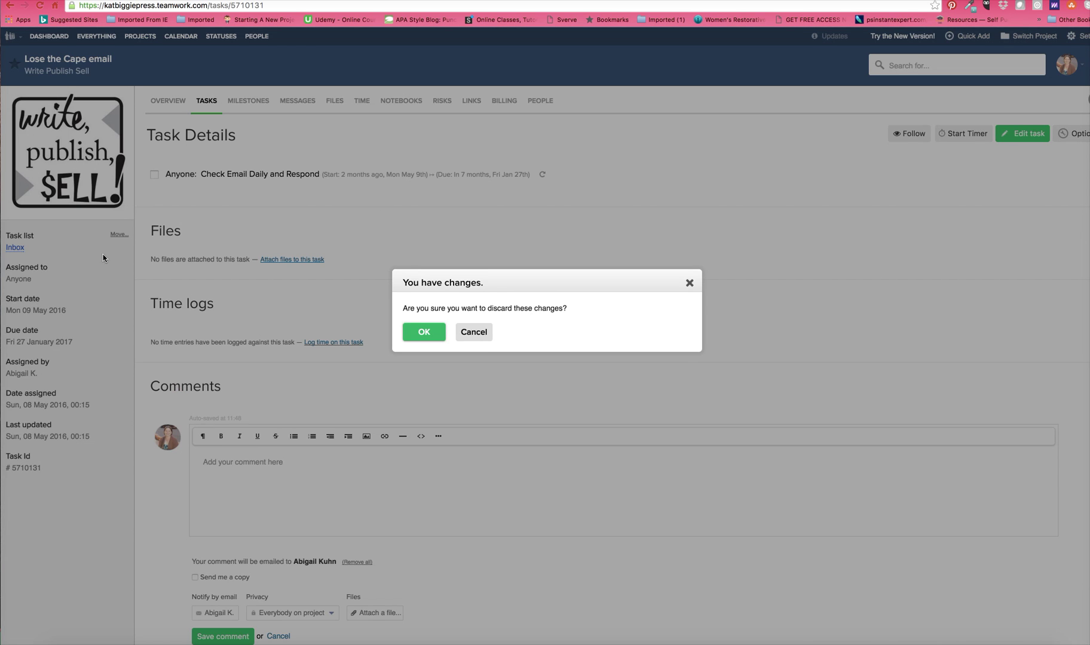
{"action": "key", "text": "Escape"}
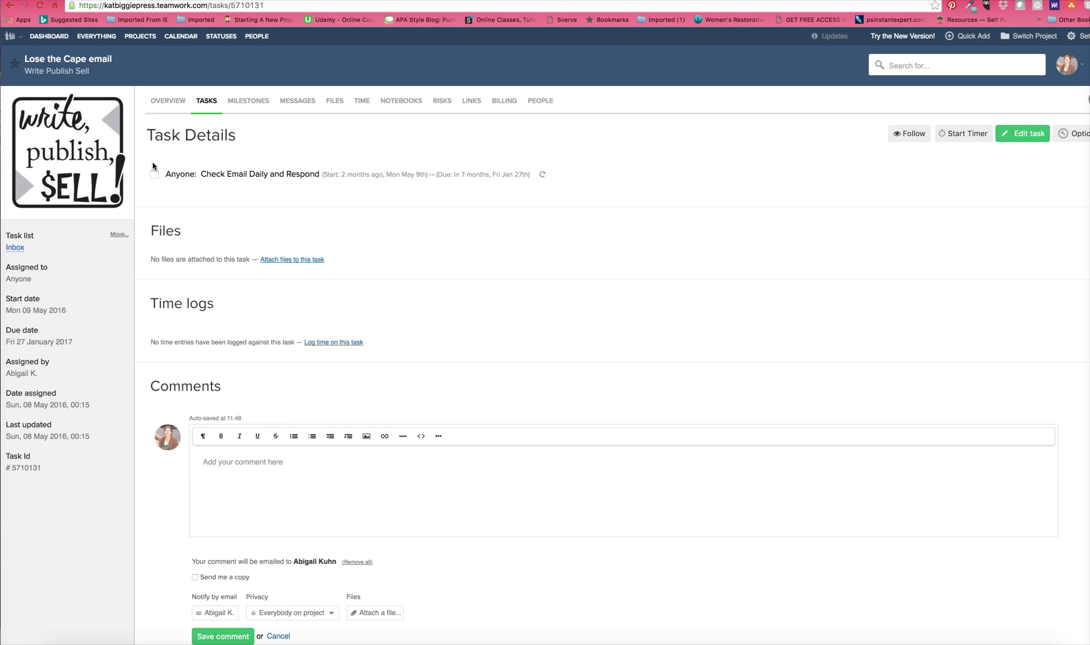
{"action": "left_click", "coordinate": [168, 101]}
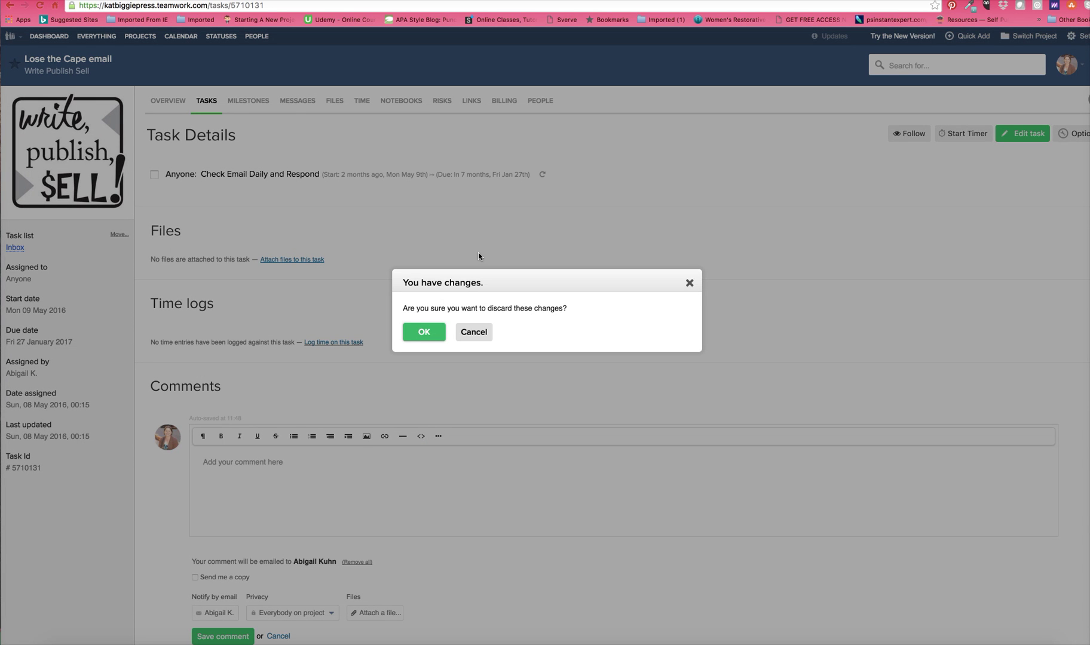
{"action": "left_click", "coordinate": [426, 336]}
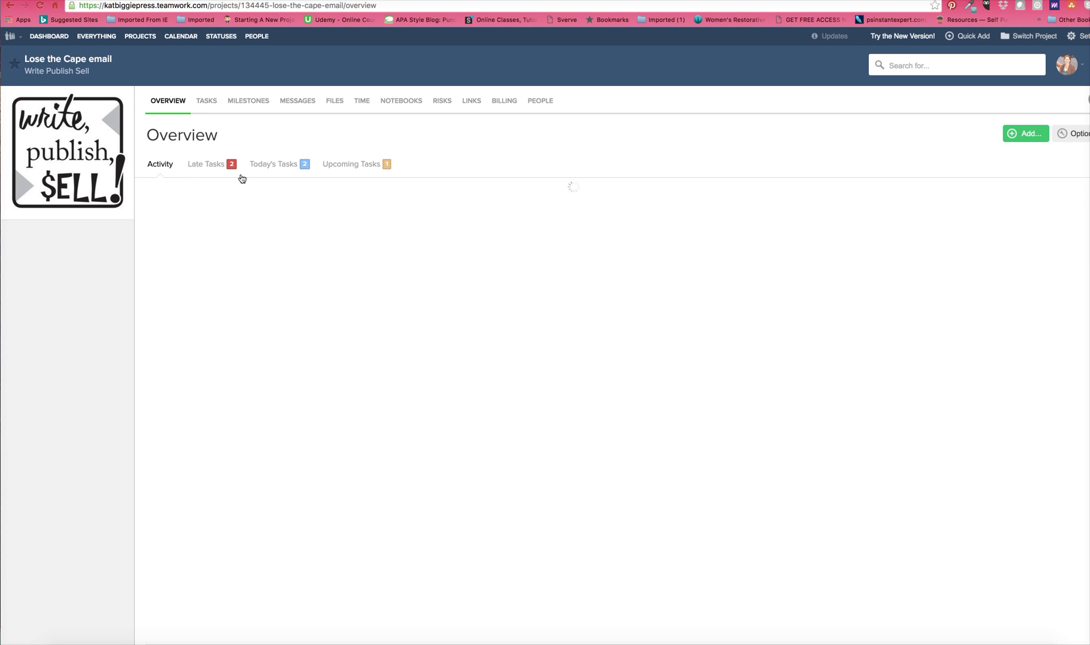
Step: Check the Lose the Cape email project's Upcoming and Late tasks, then go back to the dashboard
{"action": "left_click", "coordinate": [349, 166]}
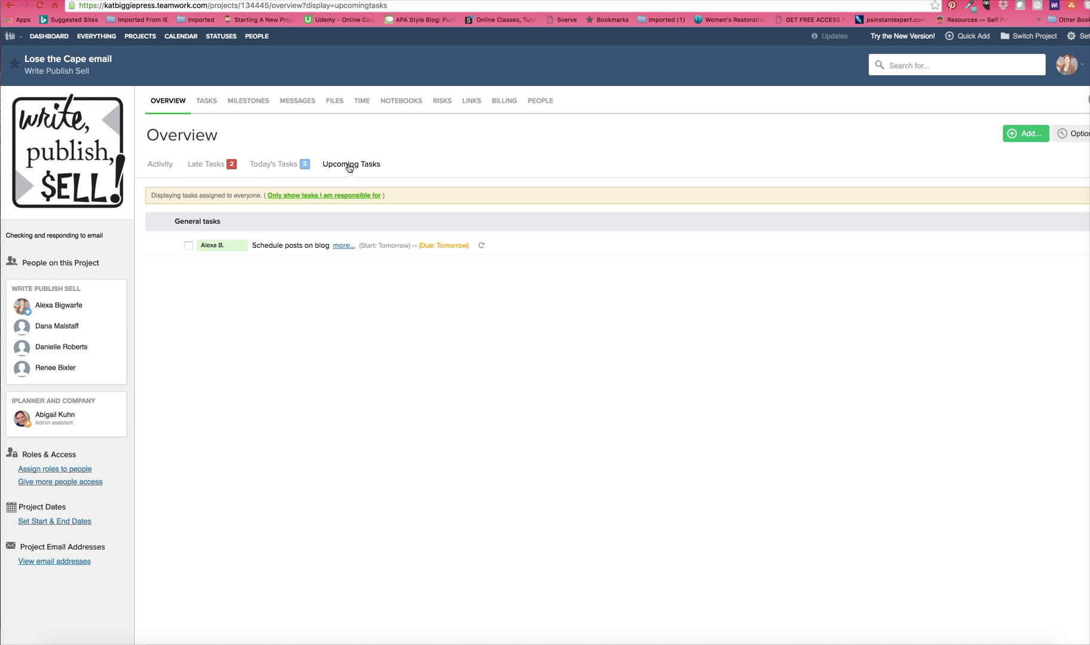
{"action": "left_click", "coordinate": [208, 164]}
{"action": "left_click", "coordinate": [50, 39]}
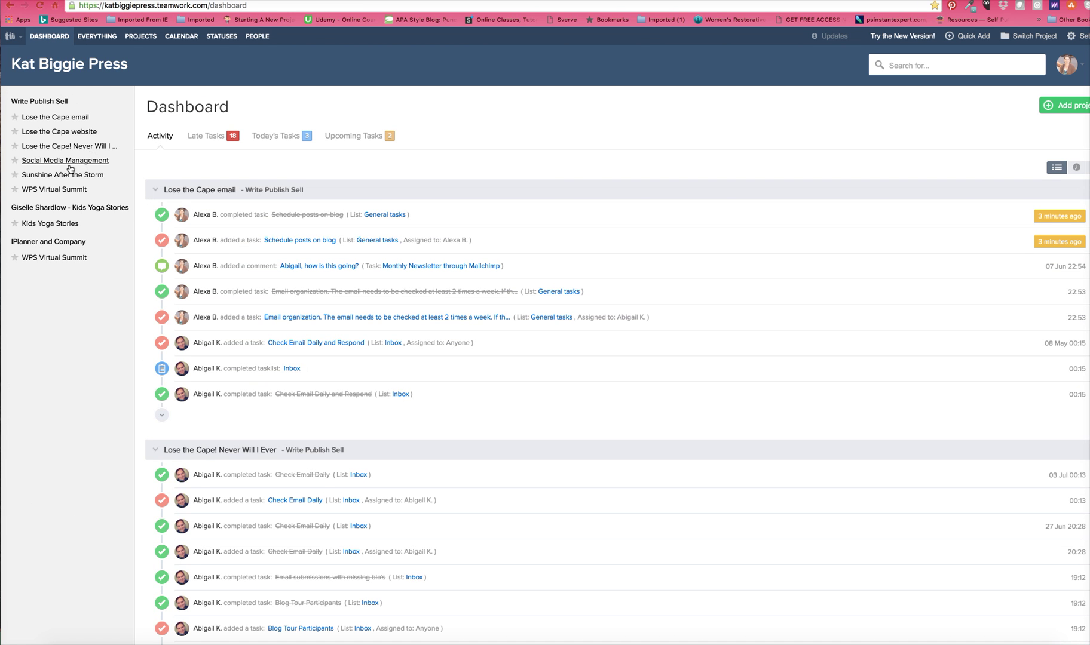
{"action": "left_click", "coordinate": [44, 189]}
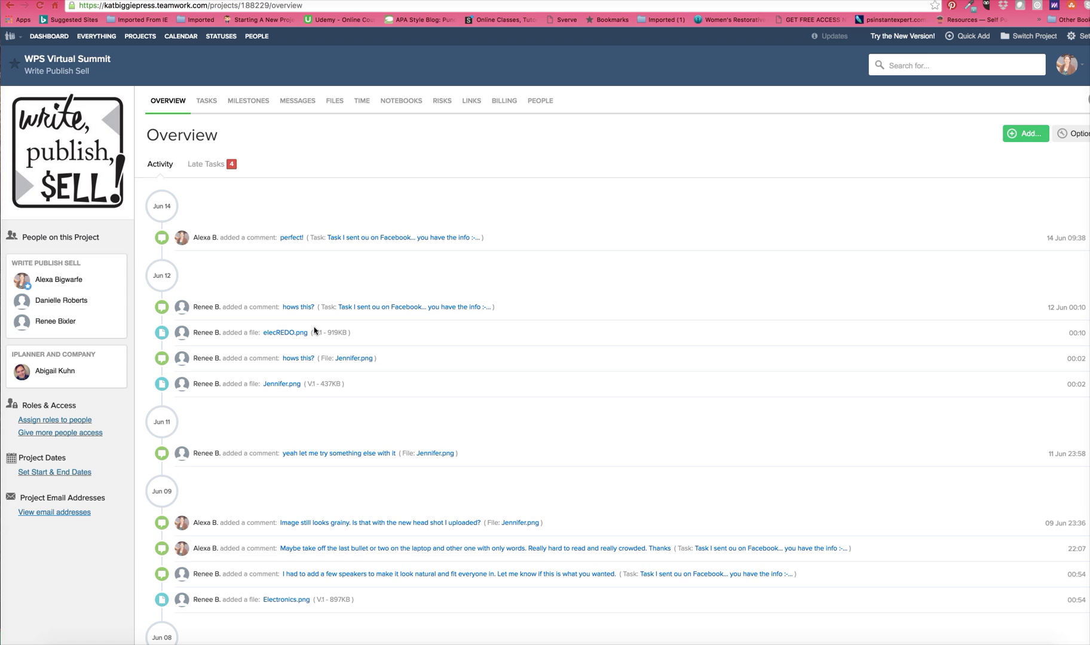
{"action": "scroll", "coordinate": [599, 370], "scroll_direction": "down", "scroll_amount": 3}
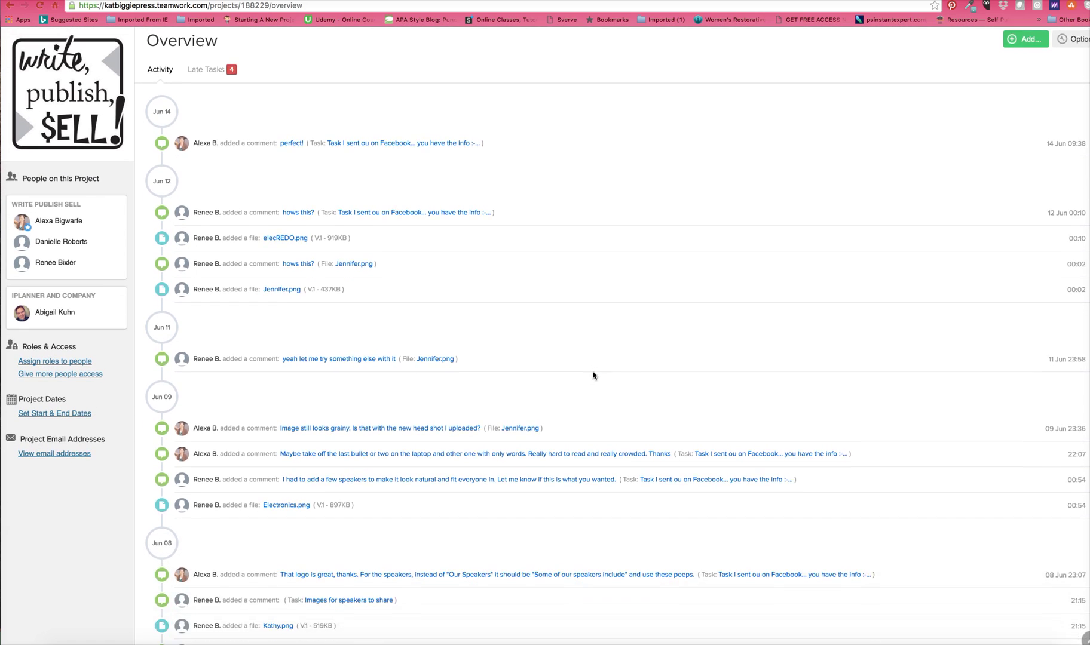
{"action": "scroll", "coordinate": [593, 376], "scroll_direction": "down", "scroll_amount": 1}
{"action": "scroll", "coordinate": [594, 375], "scroll_direction": "down", "scroll_amount": 1}
{"action": "scroll", "coordinate": [593, 375], "scroll_direction": "down", "scroll_amount": 1}
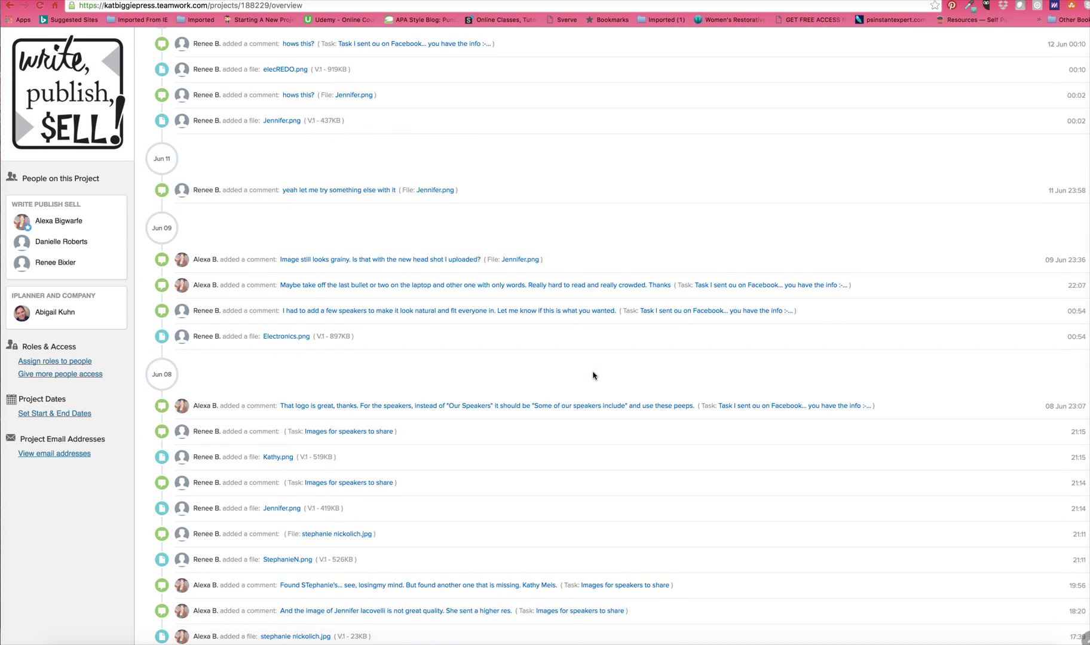
{"action": "scroll", "coordinate": [593, 376], "scroll_direction": "down", "scroll_amount": 1}
{"action": "scroll", "coordinate": [594, 376], "scroll_direction": "down", "scroll_amount": 3}
{"action": "scroll", "coordinate": [593, 376], "scroll_direction": "down", "scroll_amount": 3}
{"action": "scroll", "coordinate": [593, 375], "scroll_direction": "down", "scroll_amount": 3}
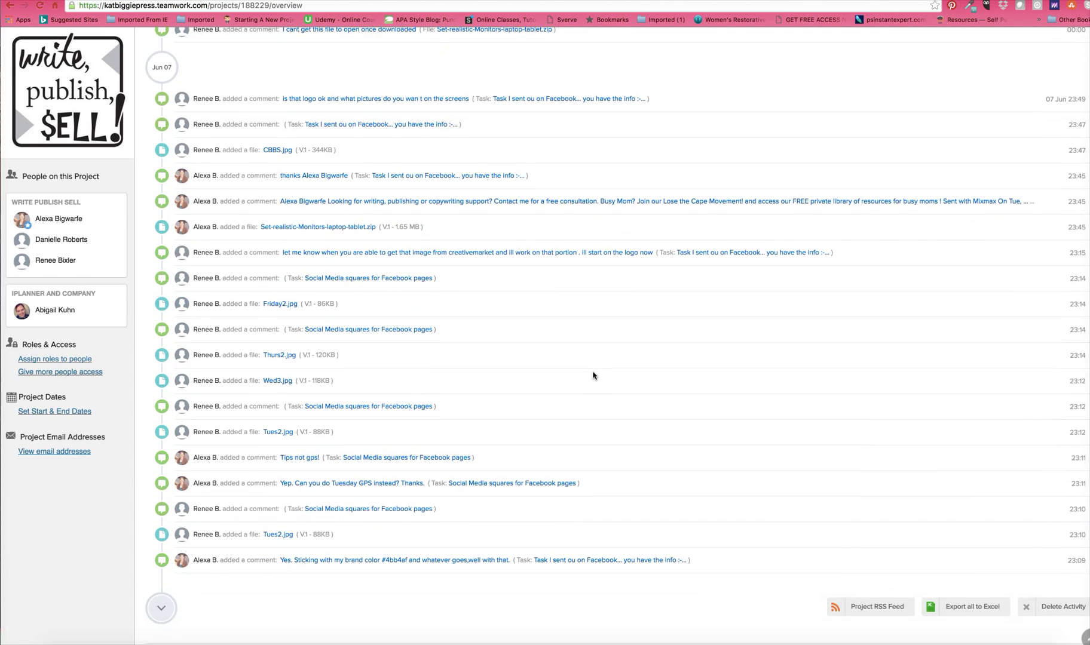
{"action": "scroll", "coordinate": [594, 376], "scroll_direction": "down", "scroll_amount": 2}
{"action": "scroll", "coordinate": [594, 375], "scroll_direction": "up", "scroll_amount": 5}
{"action": "scroll", "coordinate": [591, 375], "scroll_direction": "up", "scroll_amount": 10}
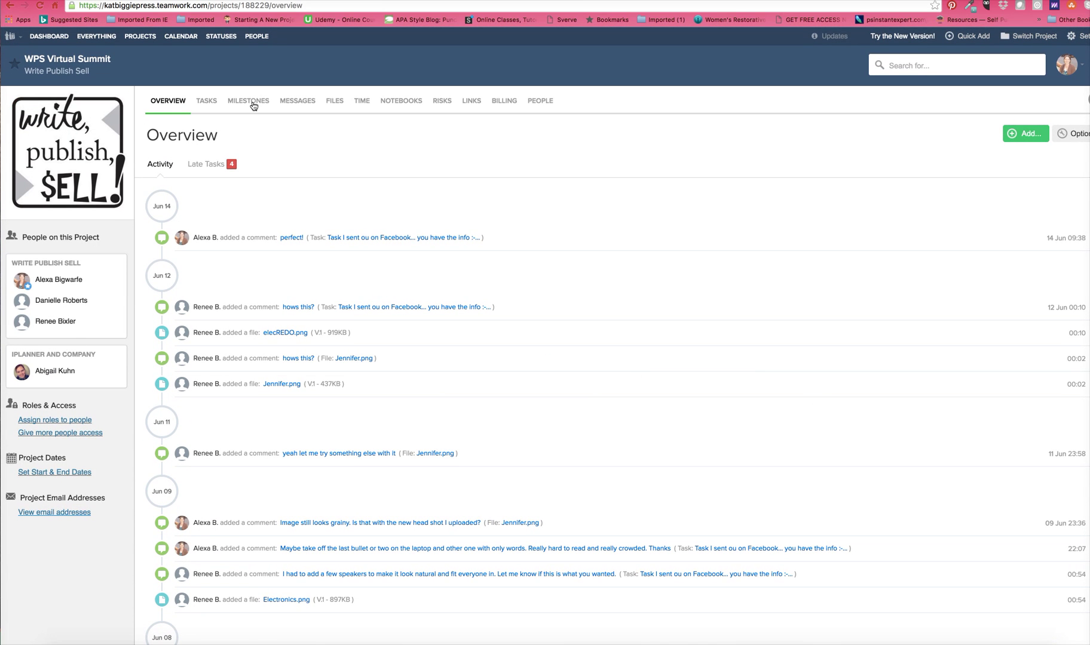
Step: From the project's task lists, open 'Task I sent ou on Facebook... you have the info :-)'
{"action": "left_click", "coordinate": [208, 102]}
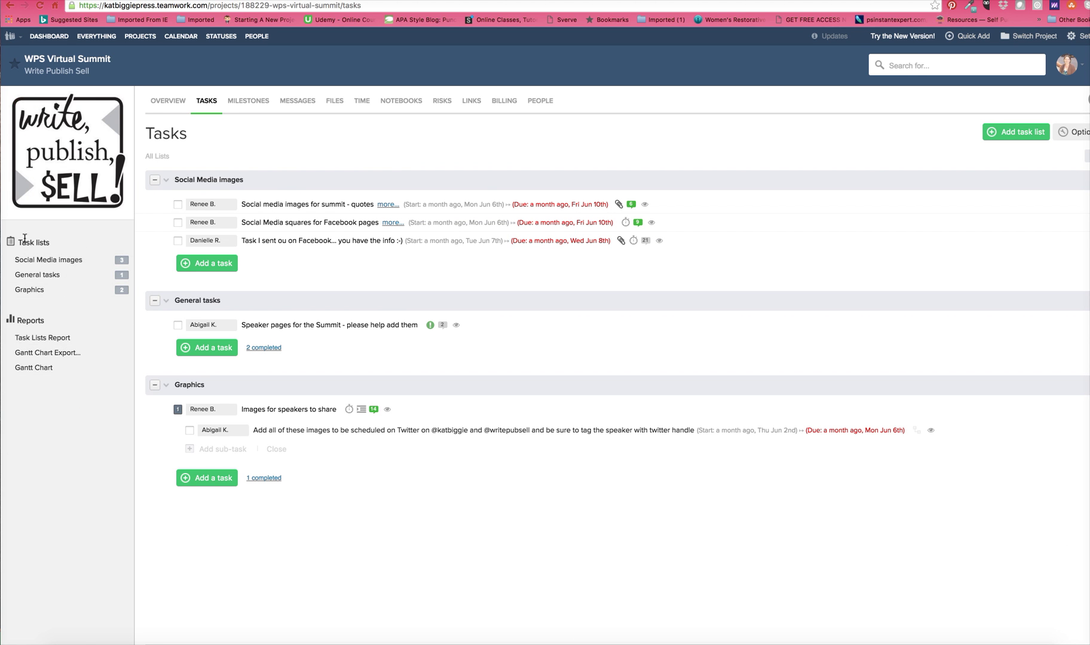
{"action": "mouse_move", "coordinate": [371, 179]}
{"action": "scroll", "coordinate": [310, 209], "scroll_direction": "down", "scroll_amount": 1}
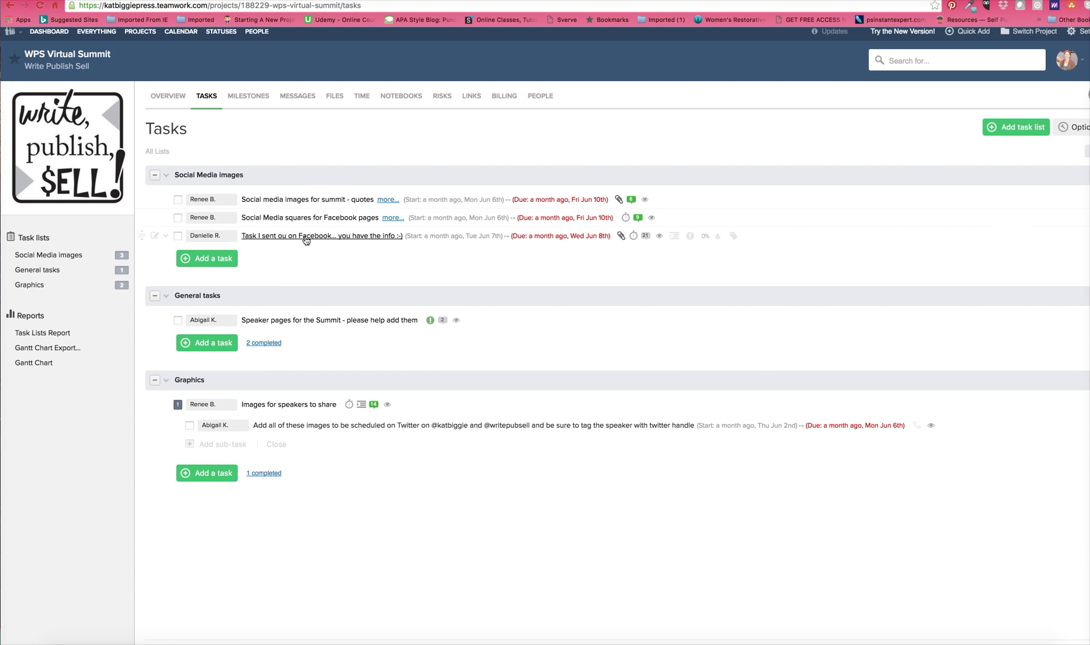
{"action": "left_click", "coordinate": [306, 238]}
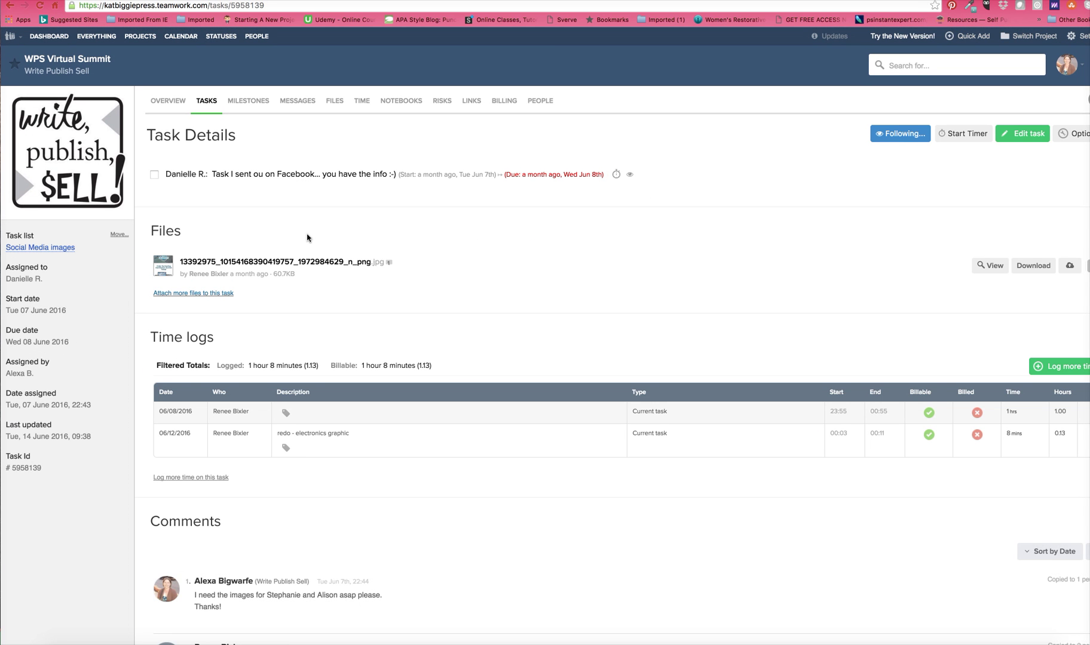
{"action": "scroll", "coordinate": [519, 337], "scroll_direction": "down", "scroll_amount": 3}
{"action": "scroll", "coordinate": [518, 339], "scroll_direction": "down", "scroll_amount": 4}
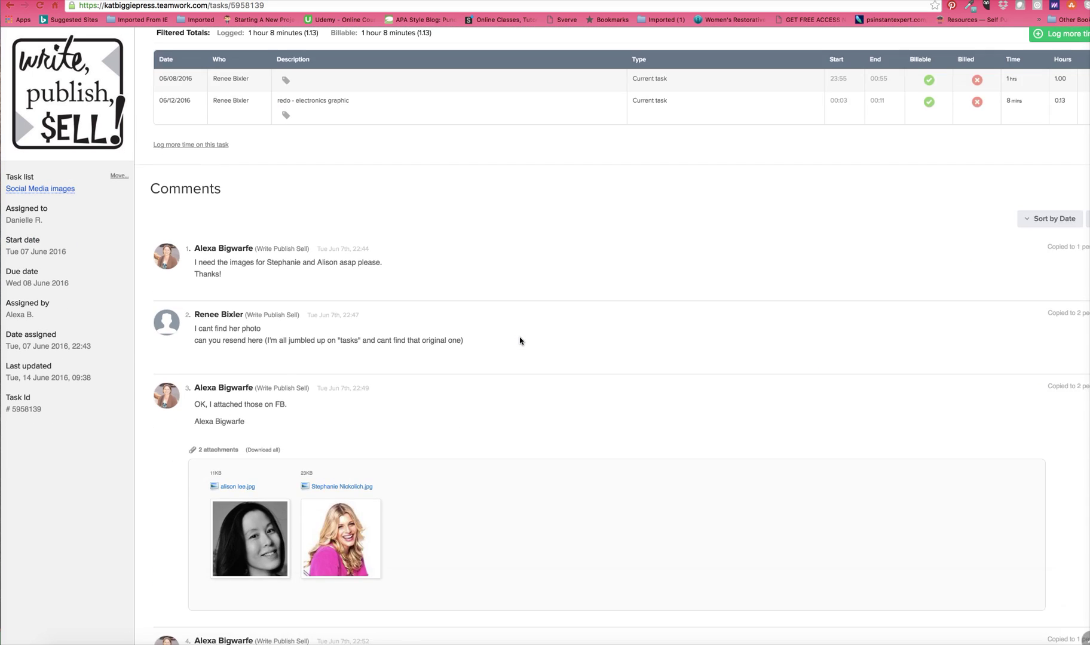
{"action": "scroll", "coordinate": [520, 341], "scroll_direction": "down", "scroll_amount": 3}
{"action": "scroll", "coordinate": [520, 341], "scroll_direction": "down", "scroll_amount": 2}
{"action": "scroll", "coordinate": [520, 340], "scroll_direction": "down", "scroll_amount": 5}
{"action": "scroll", "coordinate": [519, 338], "scroll_direction": "down", "scroll_amount": 7}
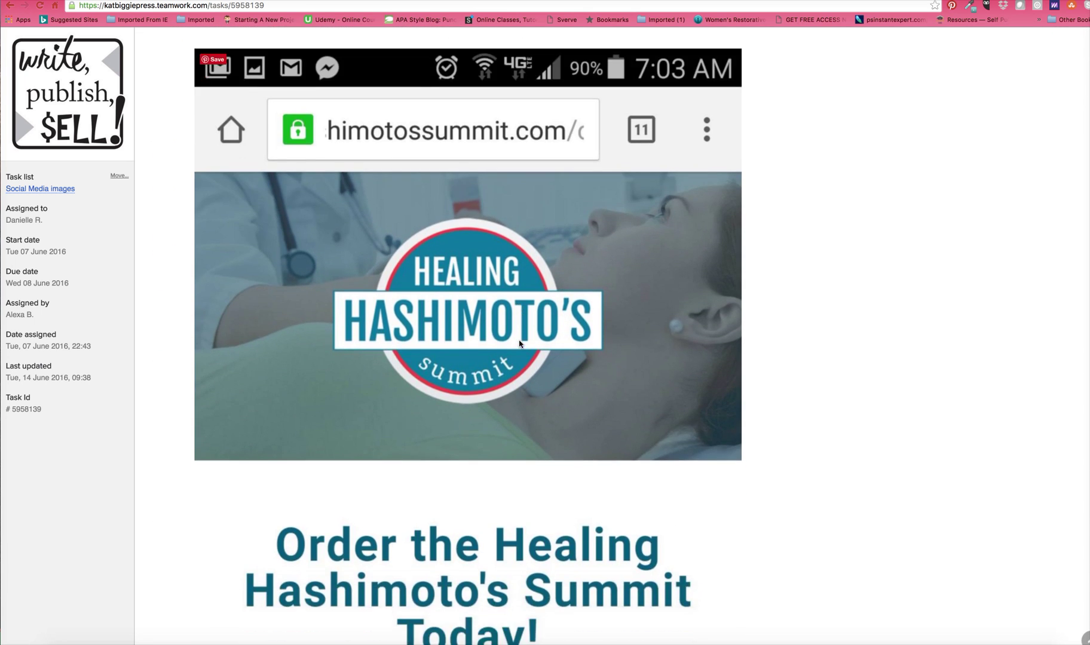
{"action": "scroll", "coordinate": [519, 343], "scroll_direction": "down", "scroll_amount": 3}
{"action": "scroll", "coordinate": [519, 343], "scroll_direction": "down", "scroll_amount": 5}
{"action": "scroll", "coordinate": [518, 346], "scroll_direction": "down", "scroll_amount": 5}
{"action": "scroll", "coordinate": [517, 345], "scroll_direction": "down", "scroll_amount": 2}
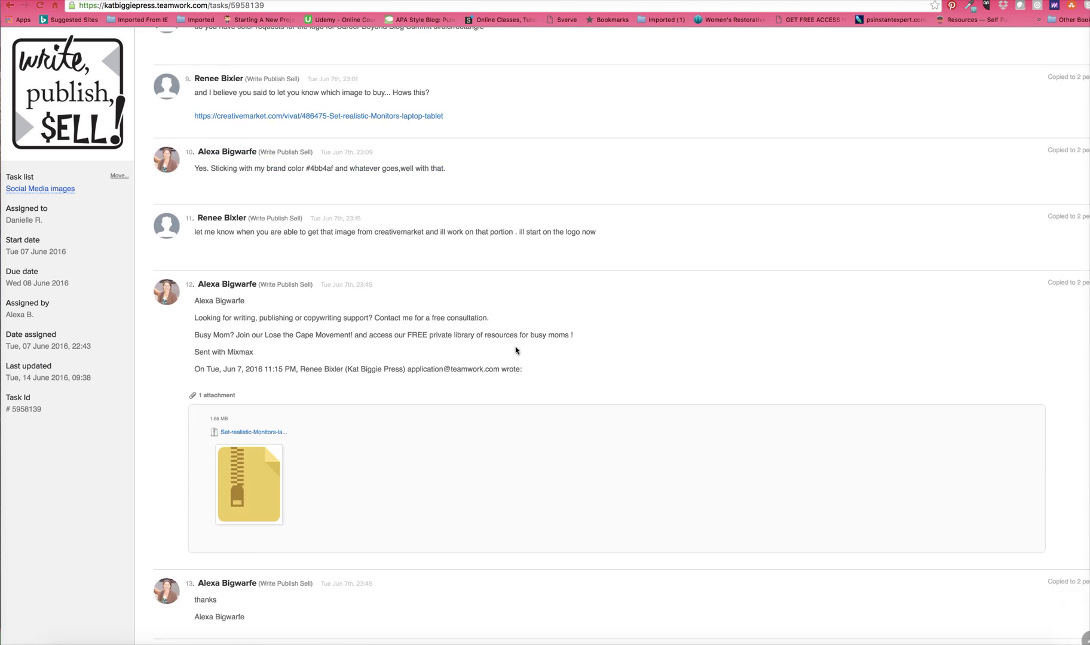
{"action": "scroll", "coordinate": [515, 350], "scroll_direction": "down", "scroll_amount": 1}
{"action": "scroll", "coordinate": [515, 350], "scroll_direction": "down", "scroll_amount": 2}
{"action": "scroll", "coordinate": [516, 350], "scroll_direction": "down", "scroll_amount": 3}
{"action": "scroll", "coordinate": [515, 350], "scroll_direction": "down", "scroll_amount": 3}
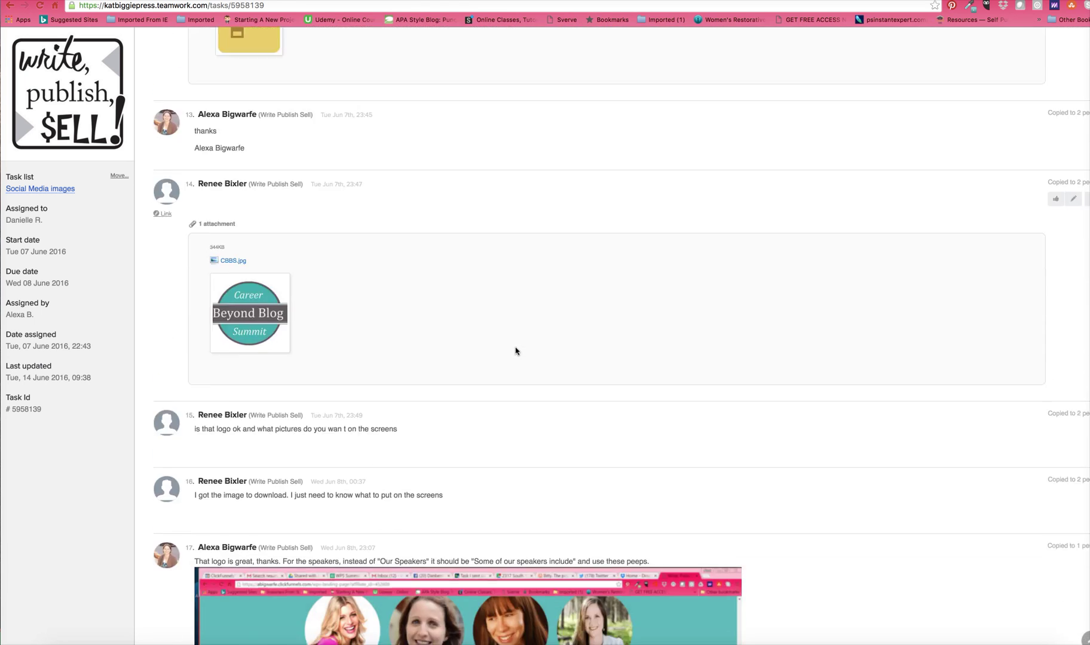
{"action": "scroll", "coordinate": [515, 349], "scroll_direction": "down", "scroll_amount": 7}
{"action": "scroll", "coordinate": [515, 348], "scroll_direction": "down", "scroll_amount": 5}
{"action": "scroll", "coordinate": [515, 348], "scroll_direction": "down", "scroll_amount": 3}
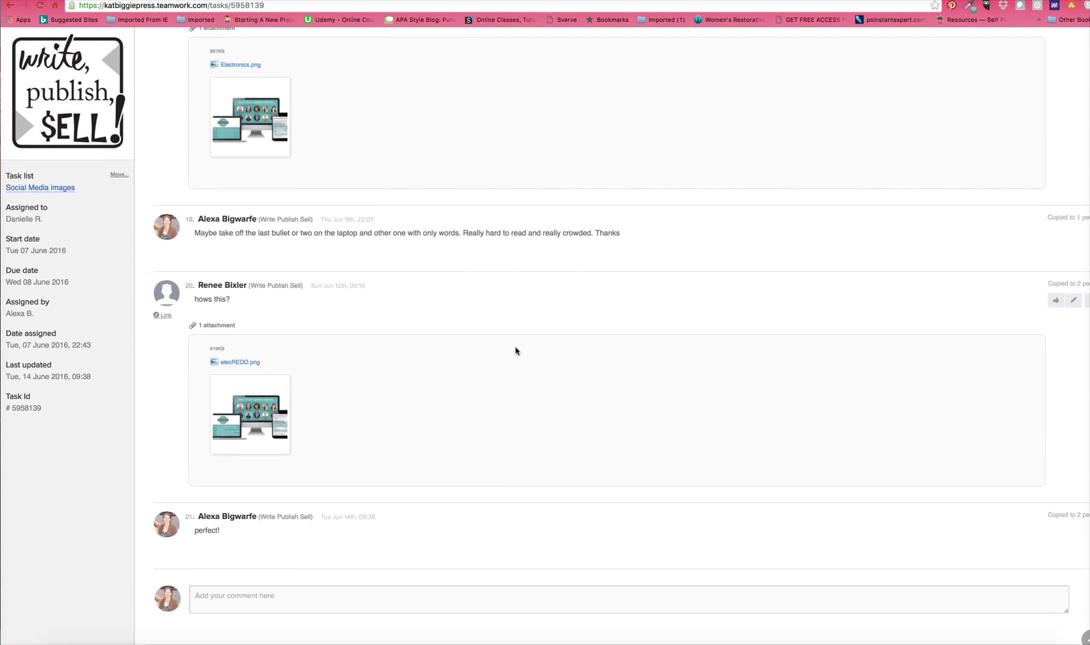
{"action": "scroll", "coordinate": [517, 350], "scroll_direction": "up", "scroll_amount": 10}
{"action": "scroll", "coordinate": [518, 350], "scroll_direction": "up", "scroll_amount": 10}
{"action": "scroll", "coordinate": [522, 348], "scroll_direction": "up", "scroll_amount": 10}
{"action": "scroll", "coordinate": [524, 346], "scroll_direction": "up", "scroll_amount": 10}
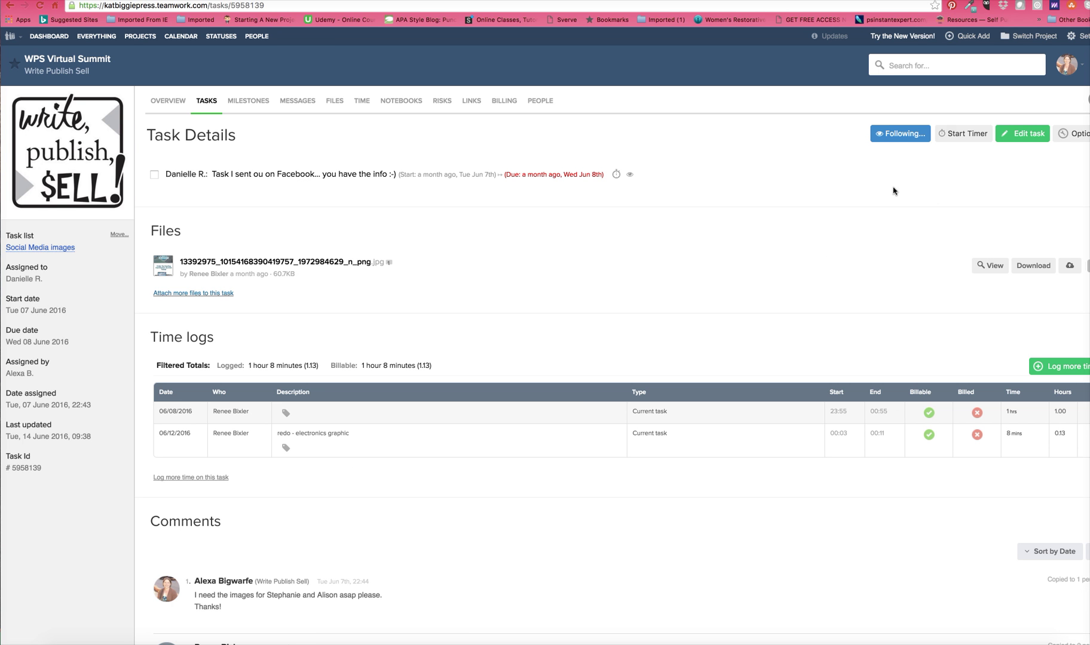
{"action": "left_click", "coordinate": [963, 134]}
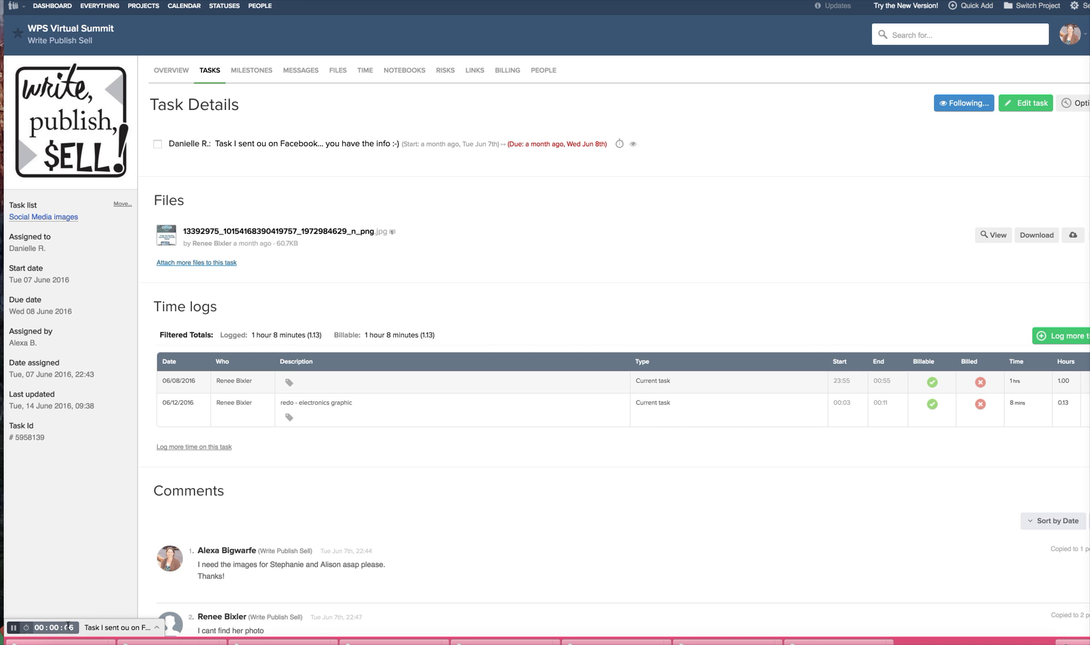
{"action": "left_click", "coordinate": [14, 628]}
{"action": "left_click", "coordinate": [159, 631]}
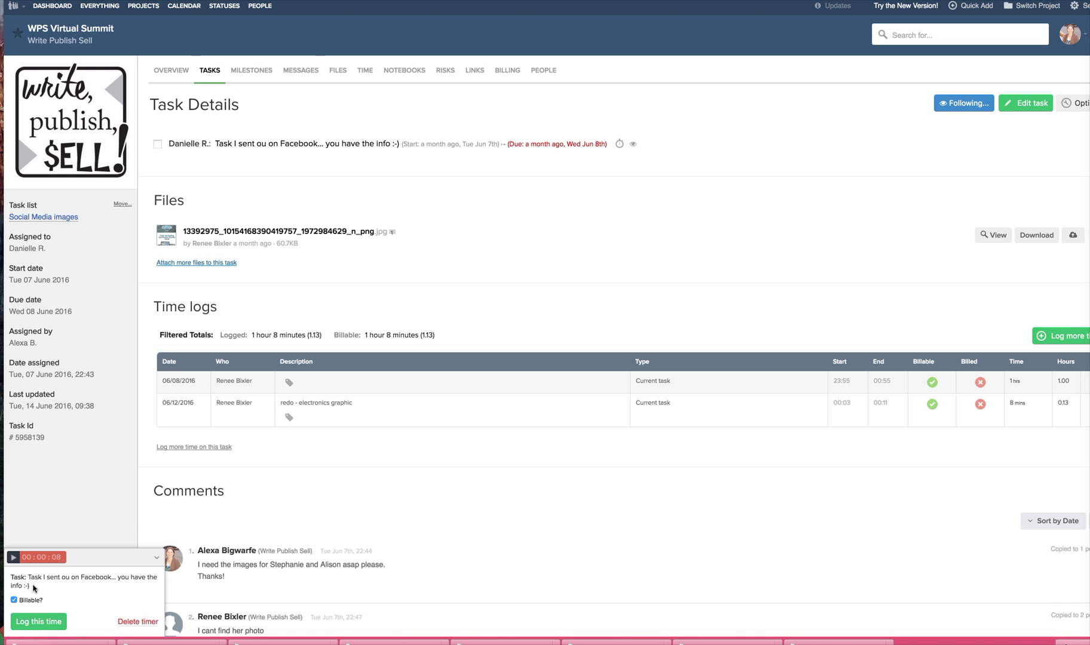
{"action": "left_click", "coordinate": [136, 622]}
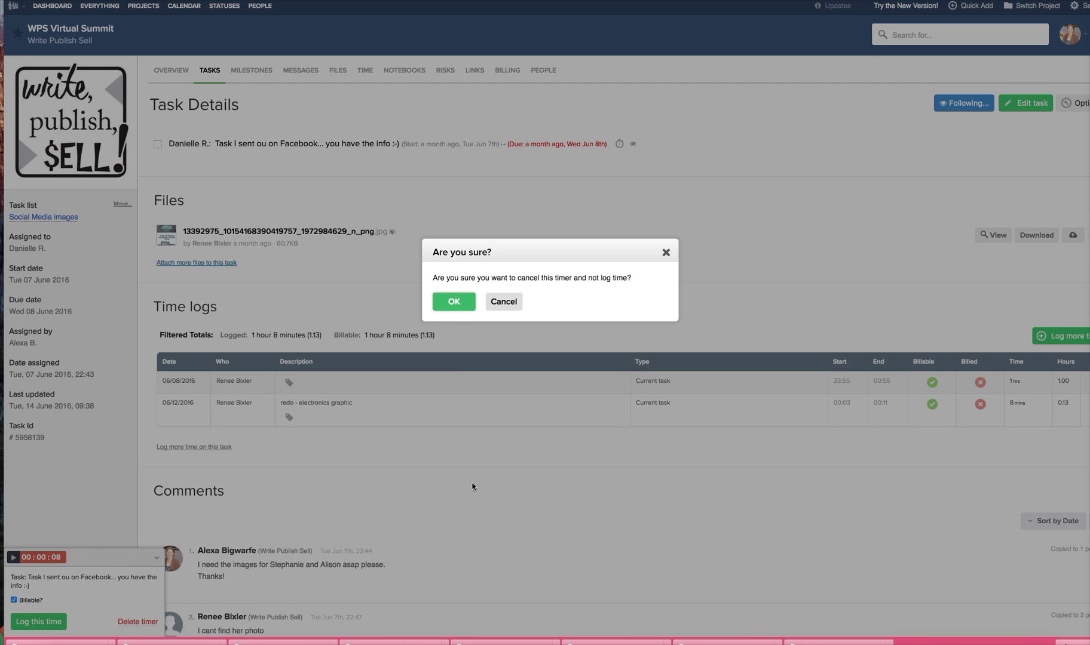
{"action": "left_click", "coordinate": [458, 308]}
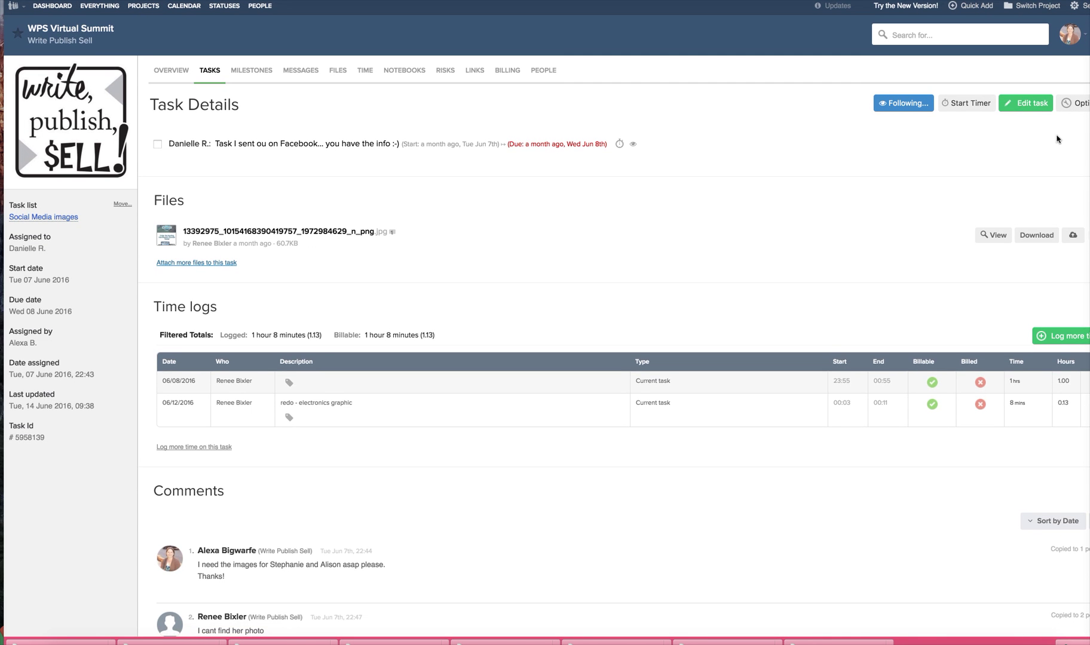
{"action": "left_click", "coordinate": [1028, 105]}
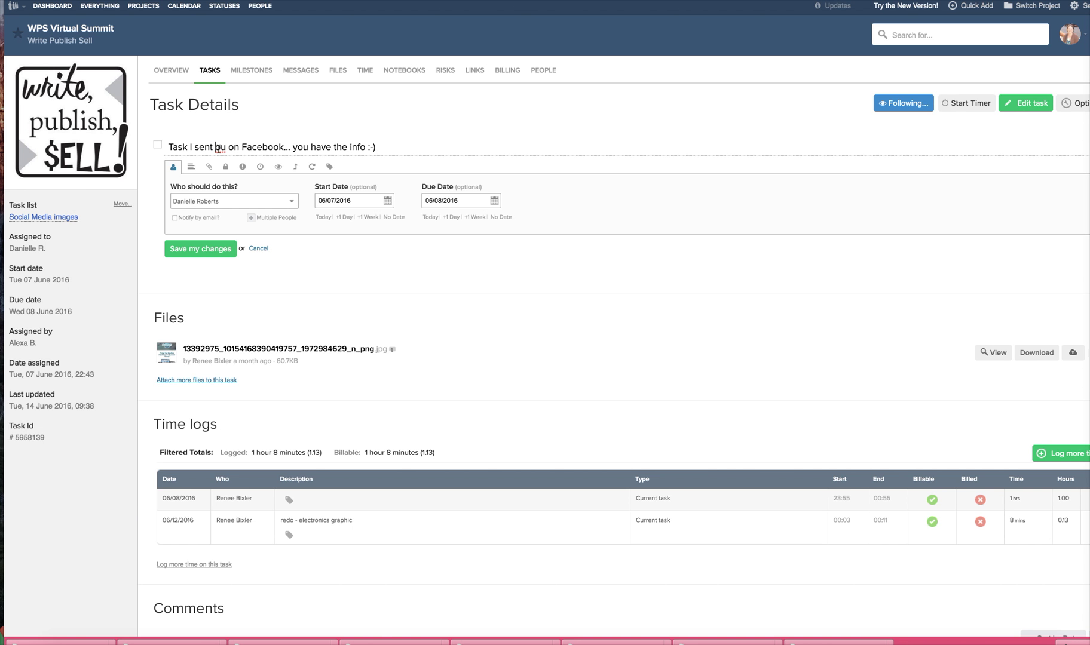
{"action": "type", "text": "y"}
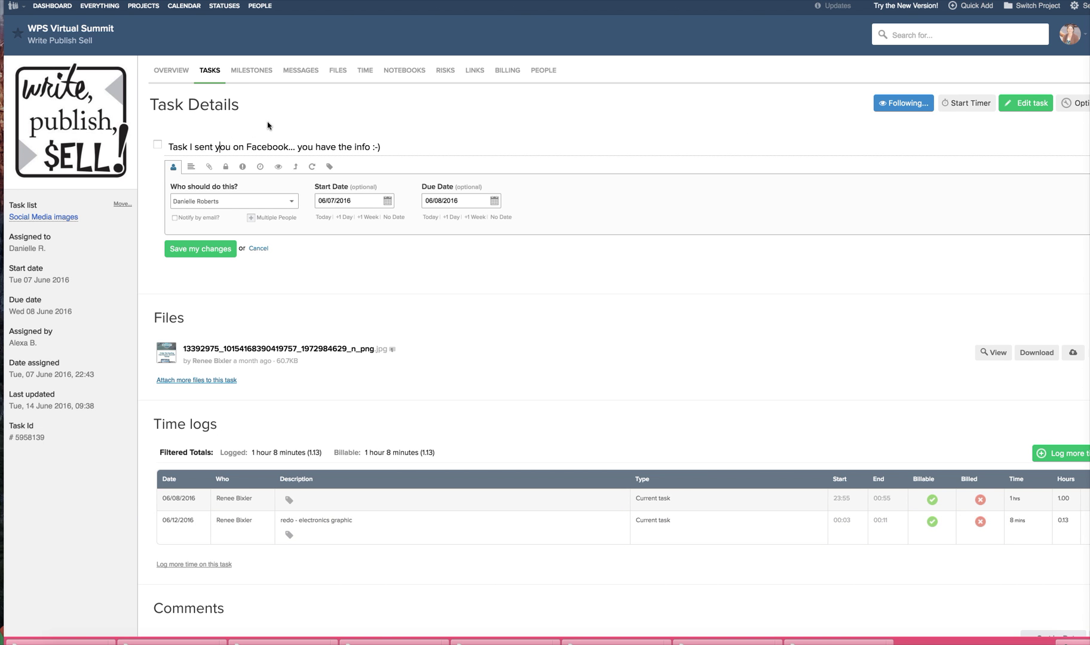
{"action": "scroll", "coordinate": [684, 486], "scroll_direction": "down", "scroll_amount": 3}
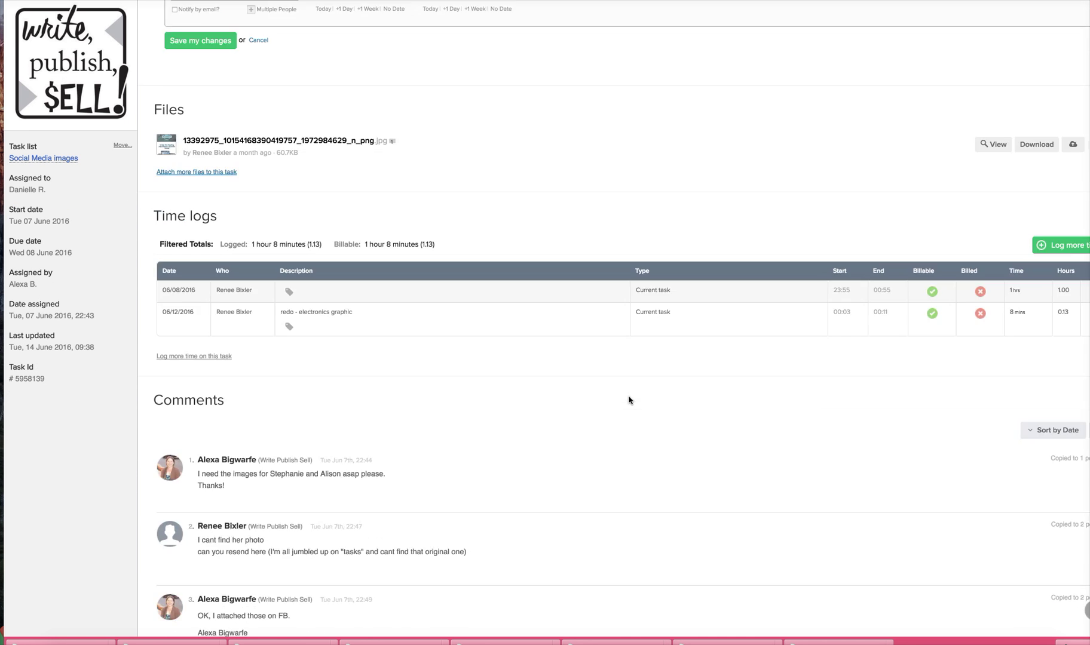
{"action": "scroll", "coordinate": [629, 396], "scroll_direction": "down", "scroll_amount": 10}
{"action": "scroll", "coordinate": [628, 412], "scroll_direction": "down", "scroll_amount": 6}
{"action": "scroll", "coordinate": [627, 414], "scroll_direction": "up", "scroll_amount": 8}
{"action": "scroll", "coordinate": [642, 409], "scroll_direction": "up", "scroll_amount": 10}
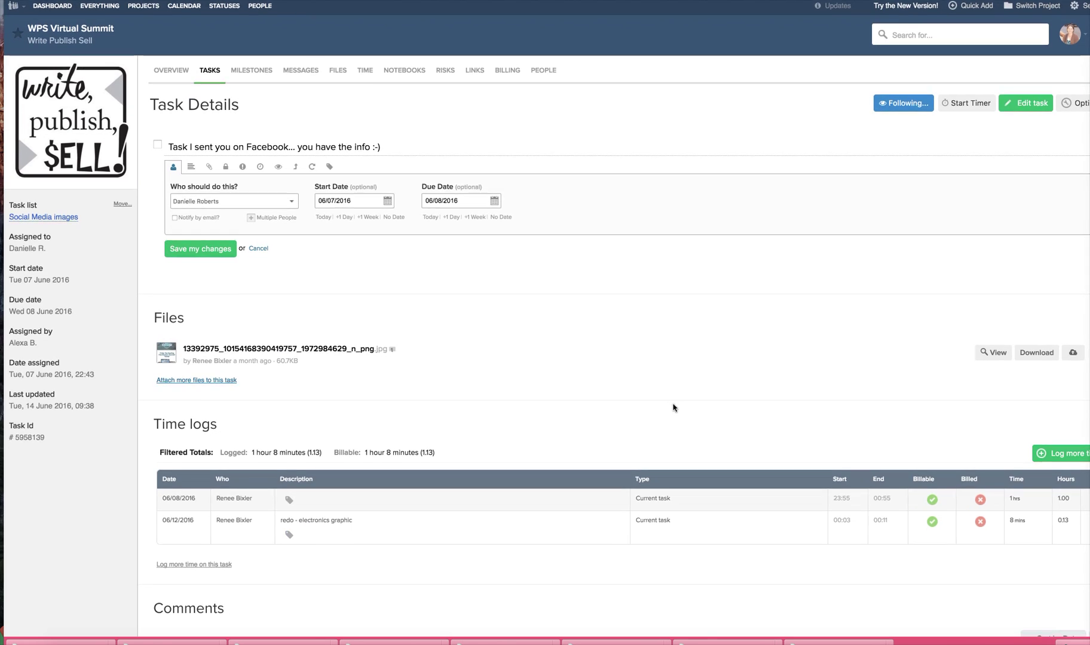
Step: Go to the WPS Virtual Summit Overview and confirm discarding the unsaved task edits
{"action": "left_click", "coordinate": [170, 71]}
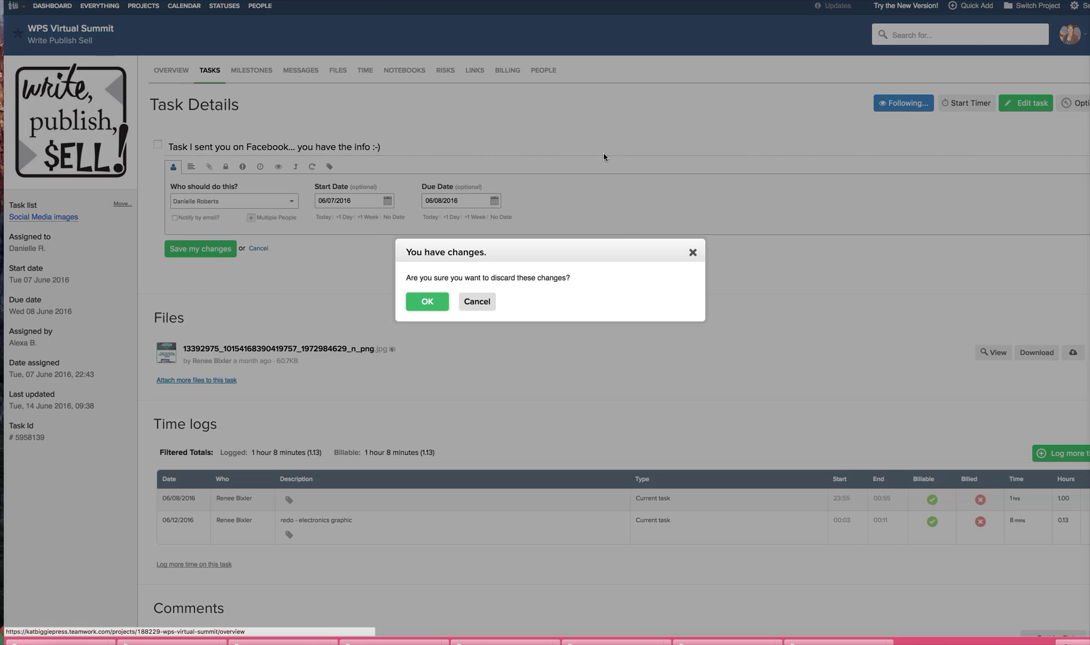
{"action": "left_click", "coordinate": [431, 305]}
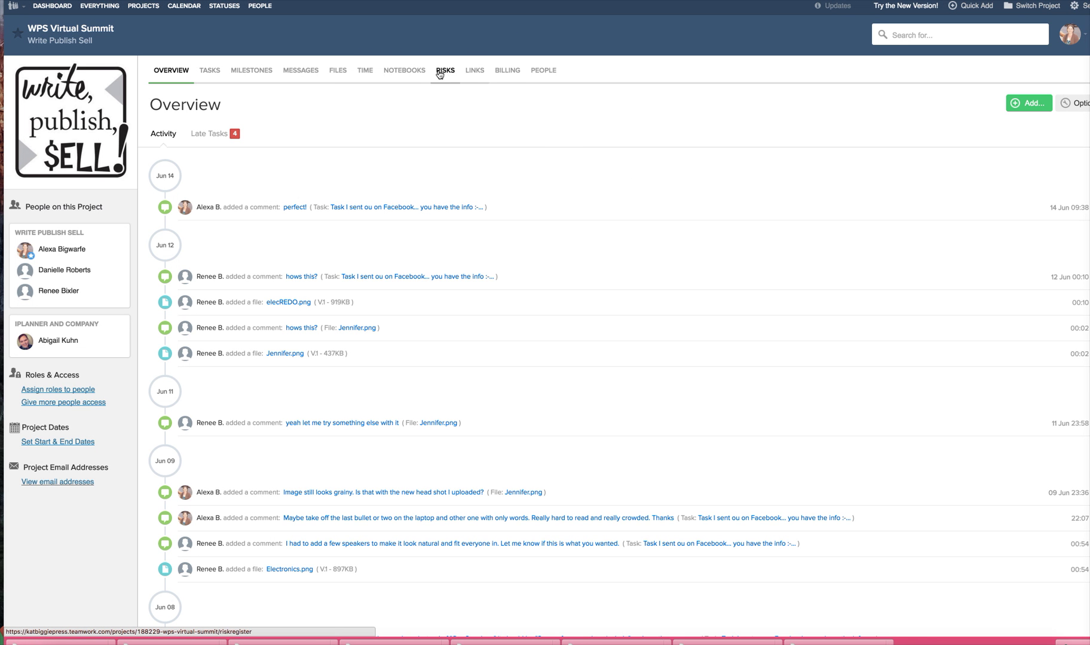
{"action": "mouse_move", "coordinate": [71, 122]}
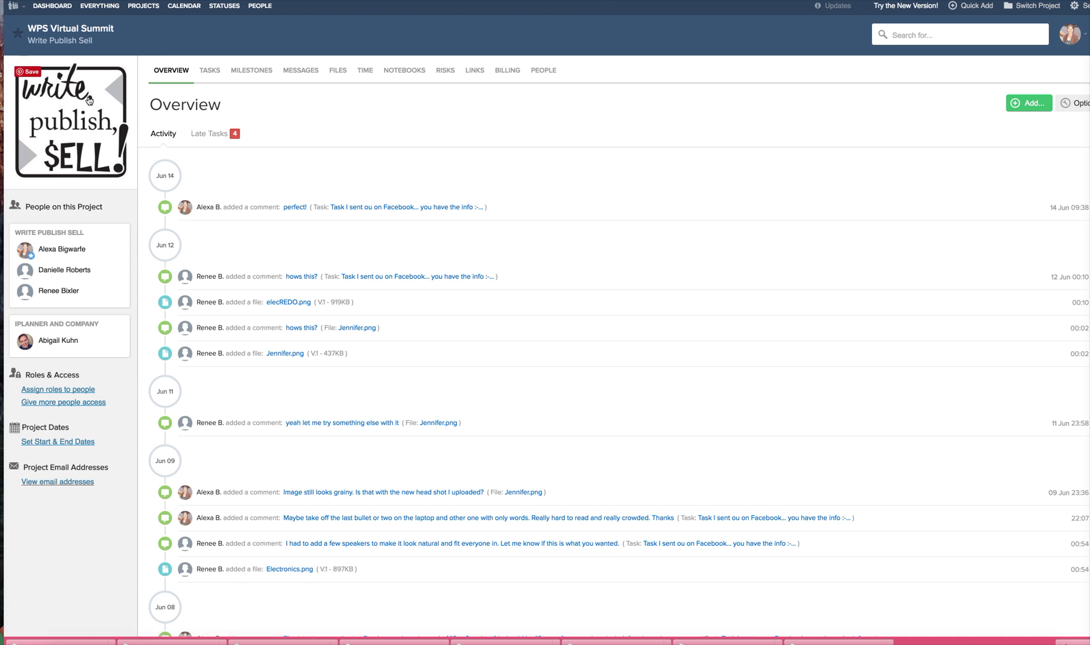
Step: Go to WPS Virtual Summit's task lists and open 'Social Media squares for Facebook pages'
{"action": "left_click", "coordinate": [53, 6]}
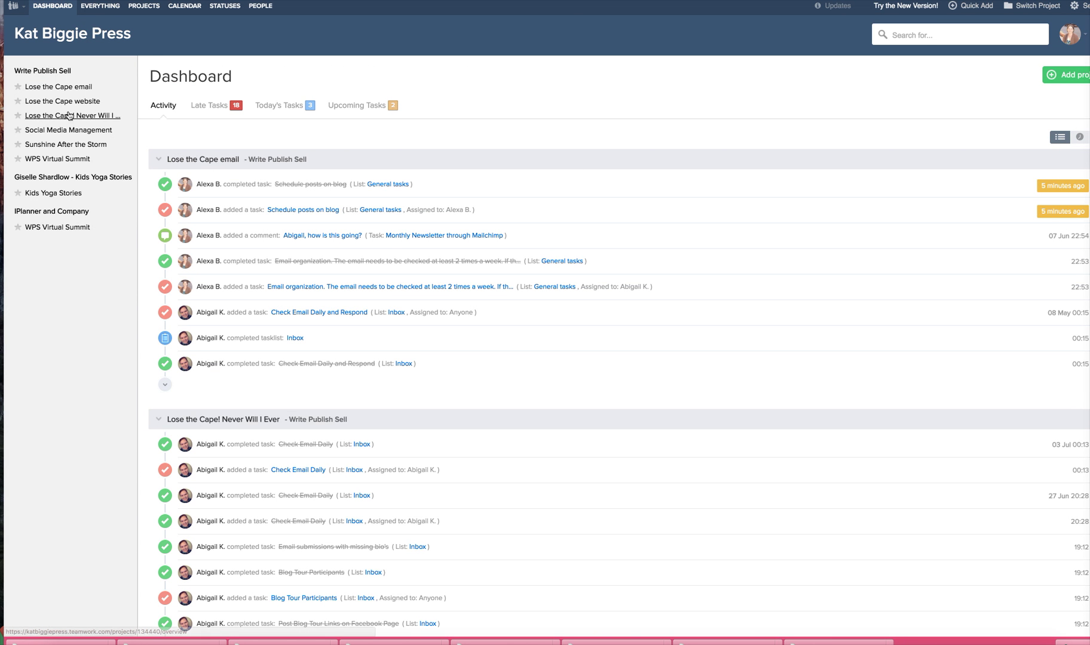
{"action": "left_click", "coordinate": [68, 161]}
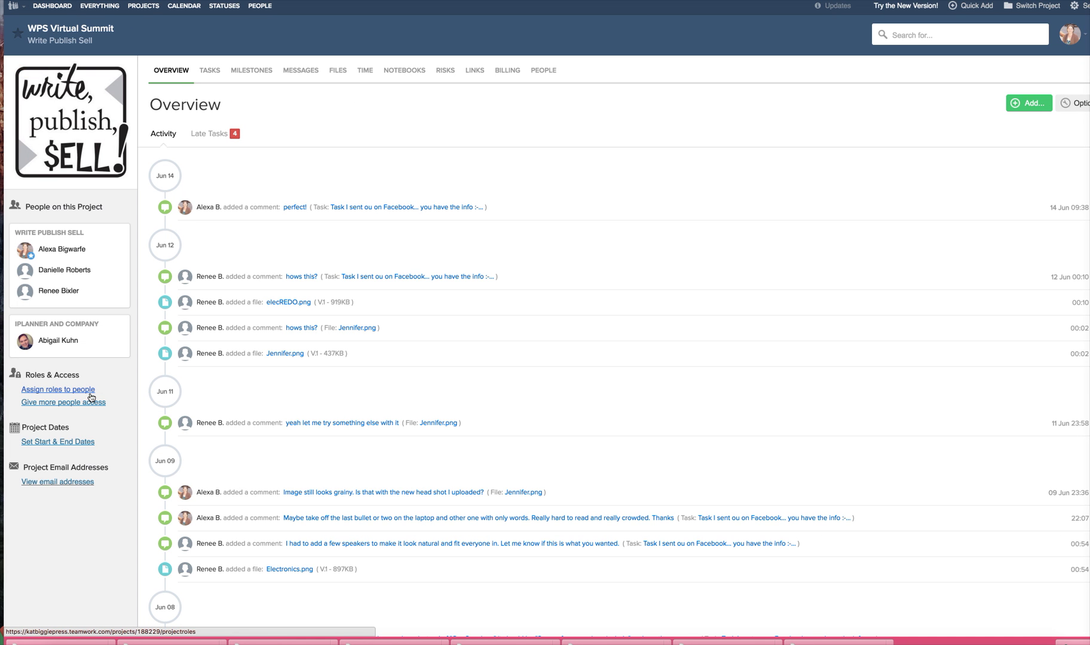
{"action": "left_click", "coordinate": [210, 74]}
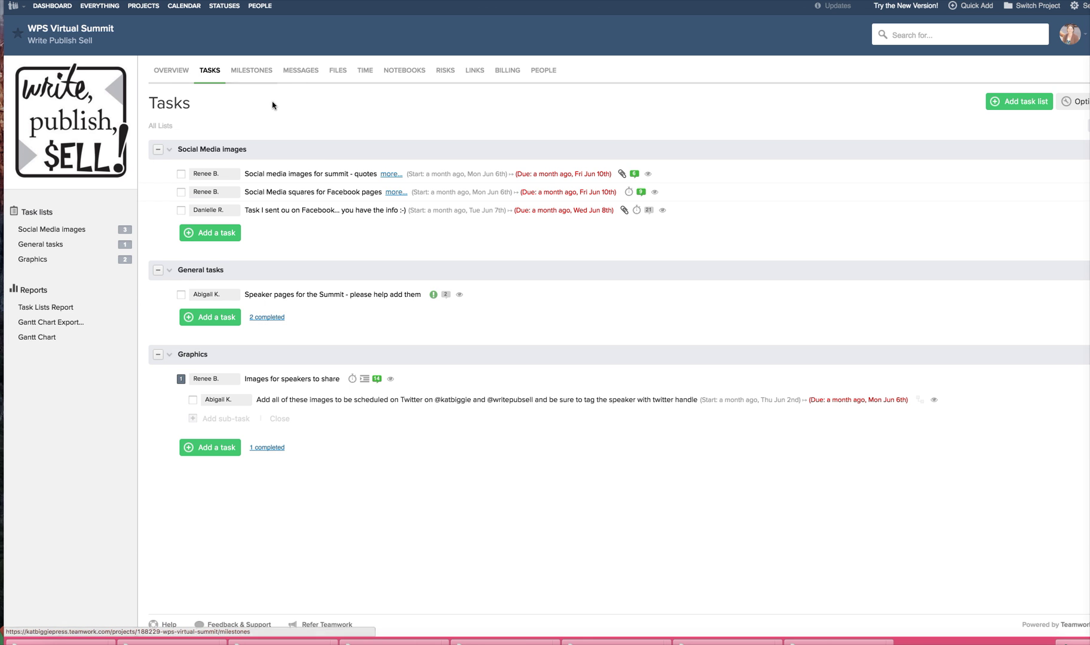
{"action": "mouse_move", "coordinate": [341, 210]}
{"action": "left_click", "coordinate": [214, 215]}
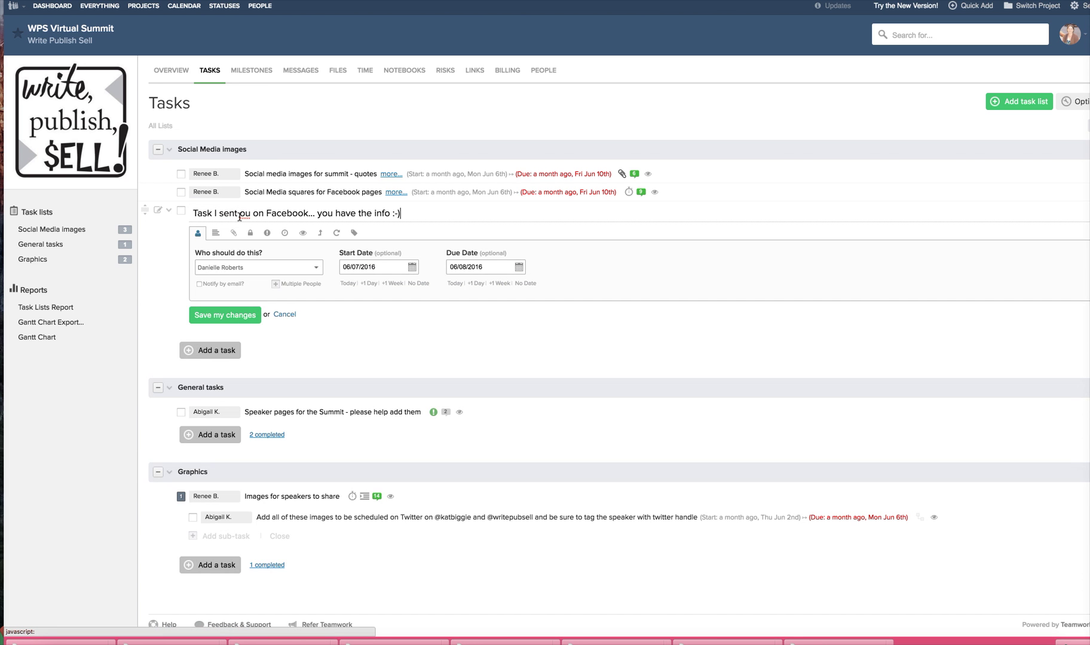
{"action": "left_click", "coordinate": [277, 194]}
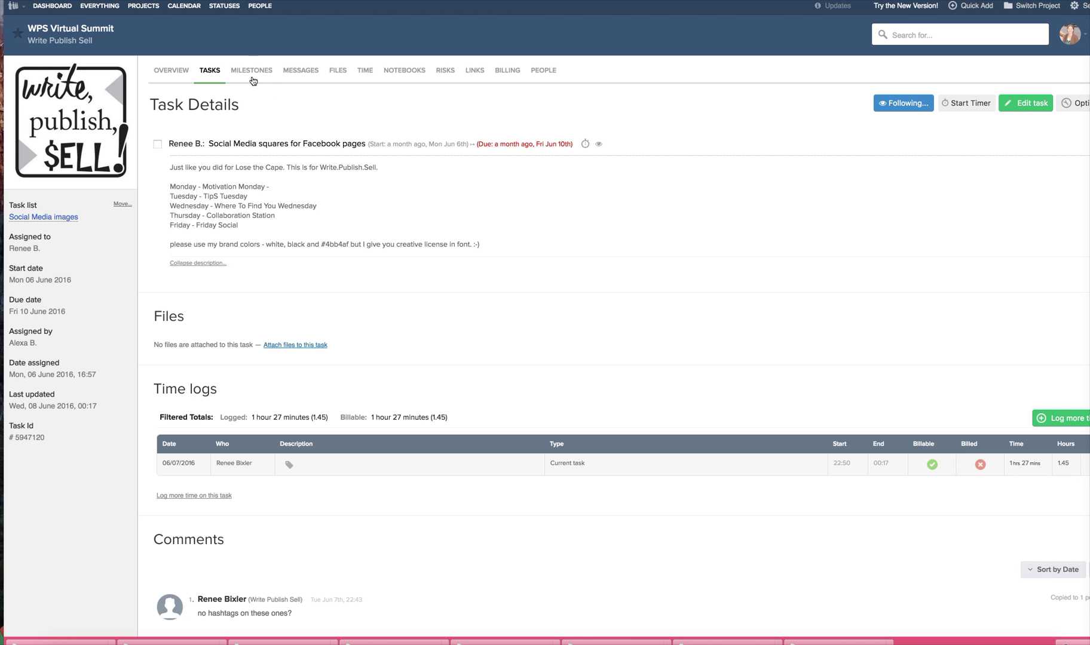
Step: Tick 'Social Media squares for Facebook pages' complete and close the Log Time form unused
{"action": "left_click", "coordinate": [157, 143]}
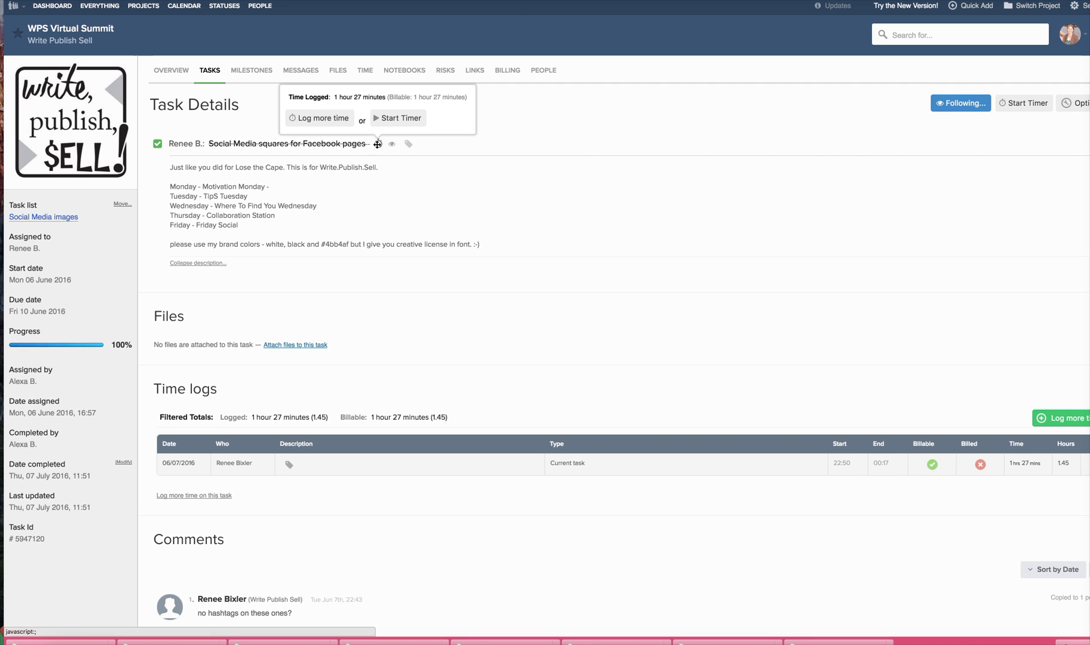
{"action": "left_click", "coordinate": [332, 117]}
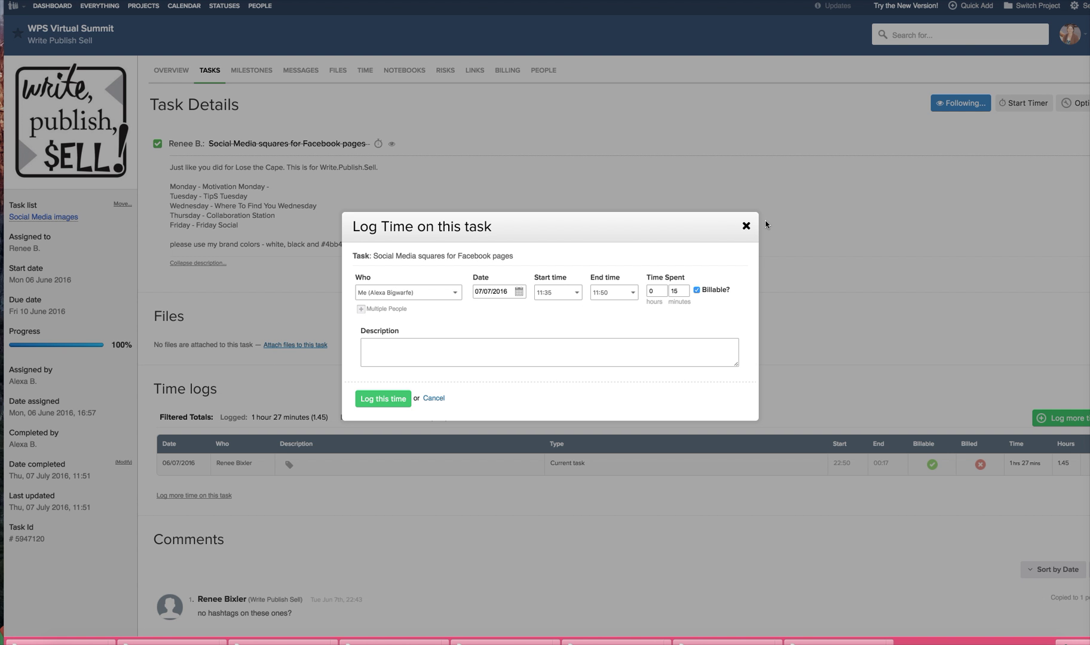
{"action": "left_click", "coordinate": [747, 228]}
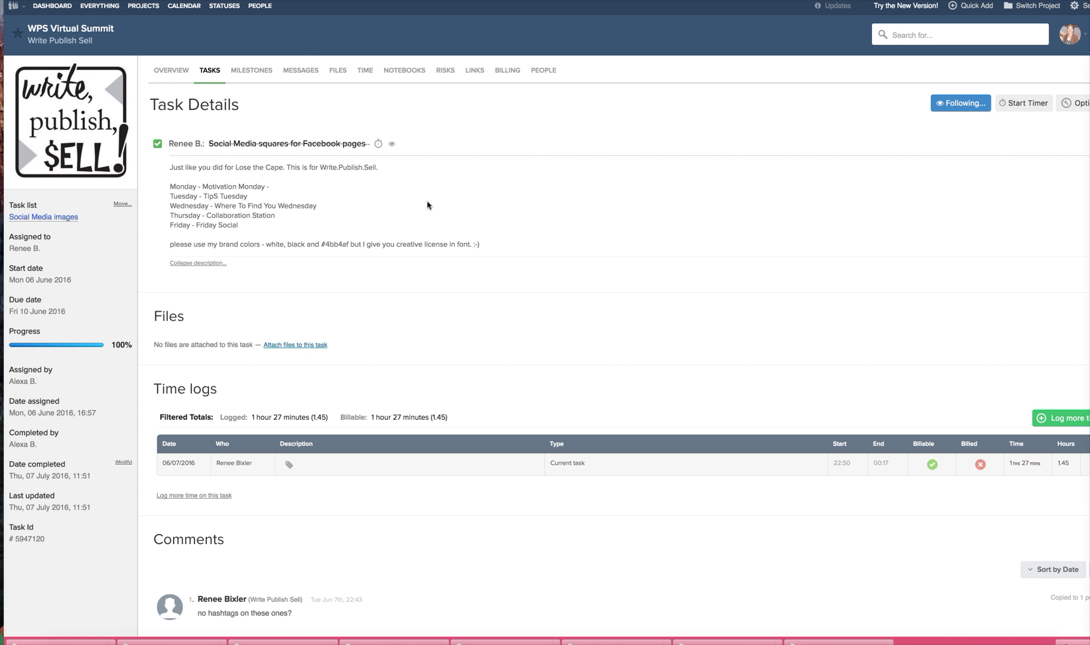
{"action": "scroll", "coordinate": [597, 229], "scroll_direction": "down", "scroll_amount": 5}
{"action": "scroll", "coordinate": [593, 246], "scroll_direction": "up", "scroll_amount": 5}
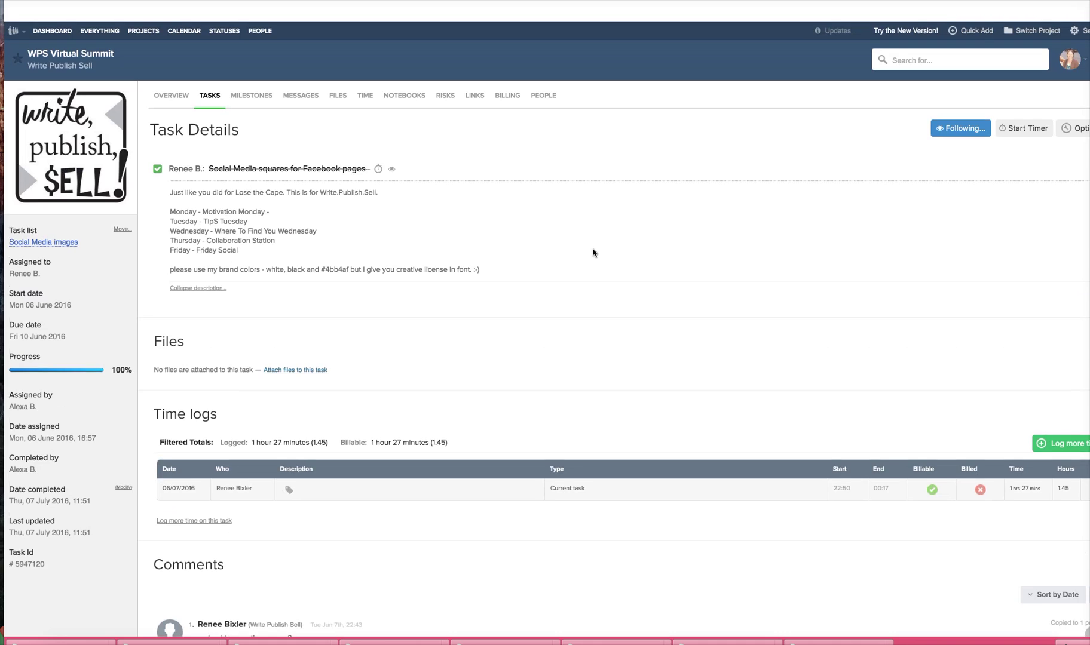
Step: Browse the WPS Virtual Summit People, Notebooks, Time and Files tabs
{"action": "left_click", "coordinate": [536, 73]}
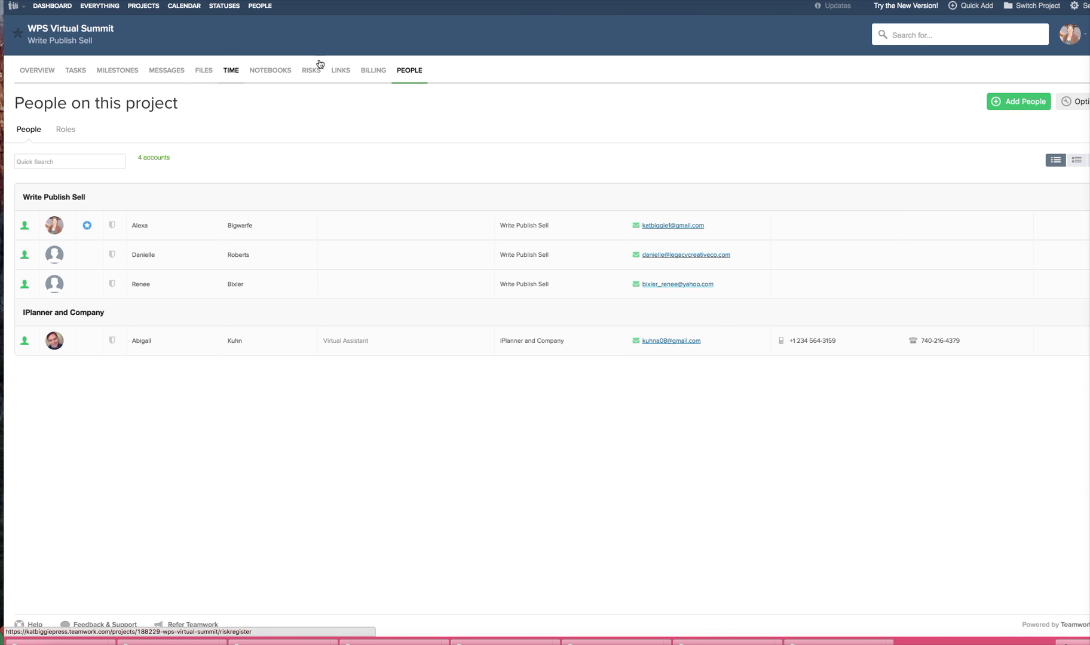
{"action": "left_click", "coordinate": [275, 74]}
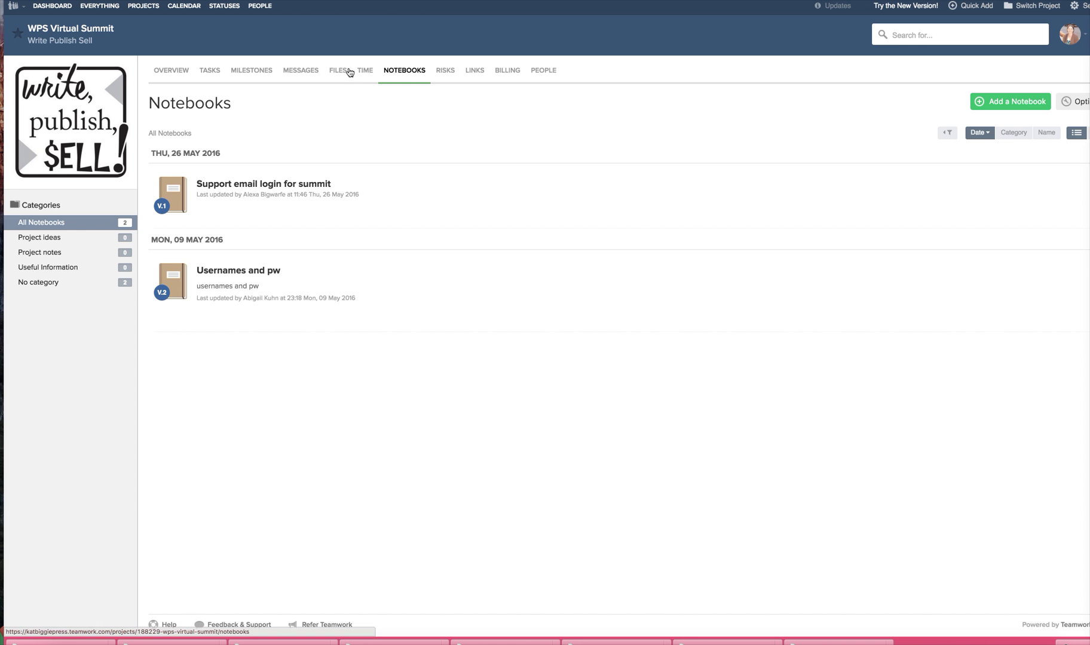
{"action": "left_click", "coordinate": [375, 73]}
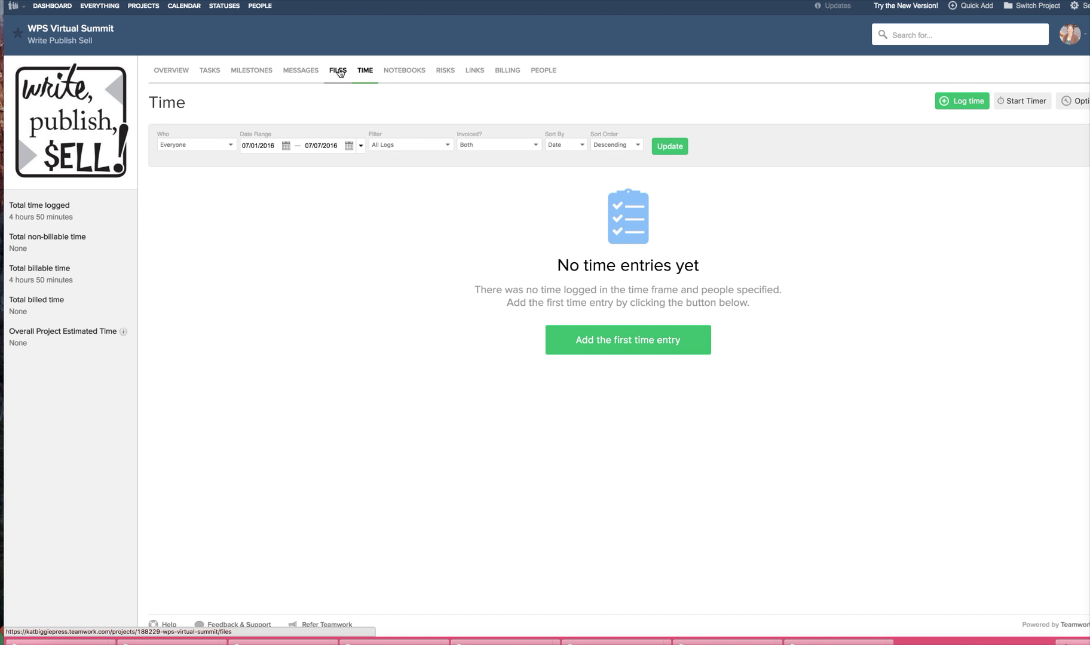
{"action": "left_click", "coordinate": [339, 73]}
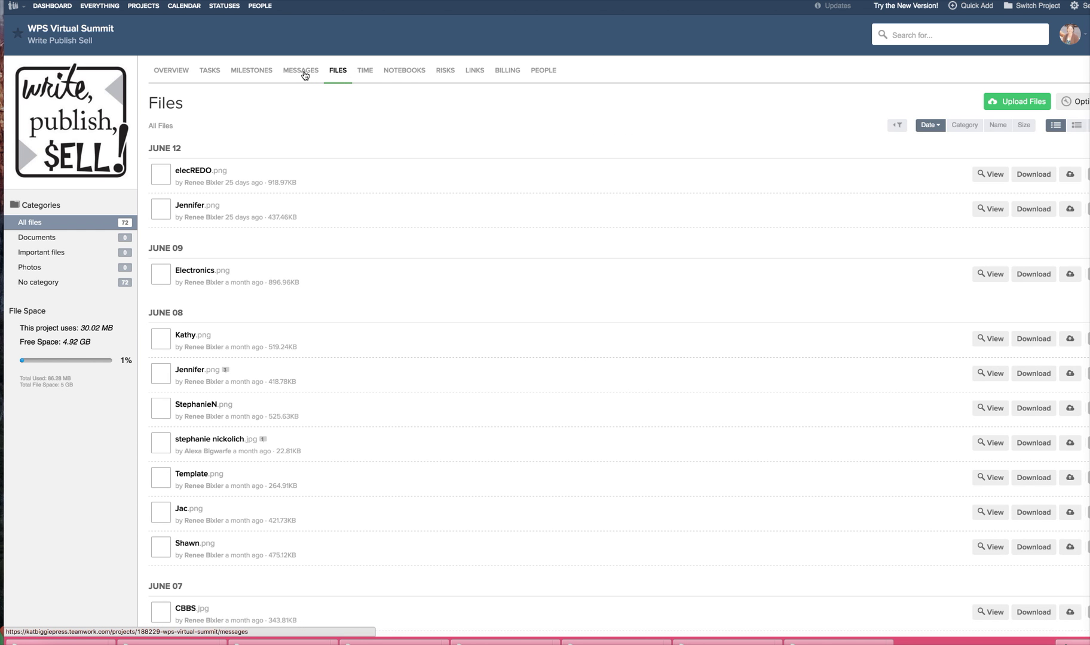
Step: View the Messages, Milestones, Tasks and Overview tabs, then the all-projects dashboard
{"action": "left_click", "coordinate": [305, 73]}
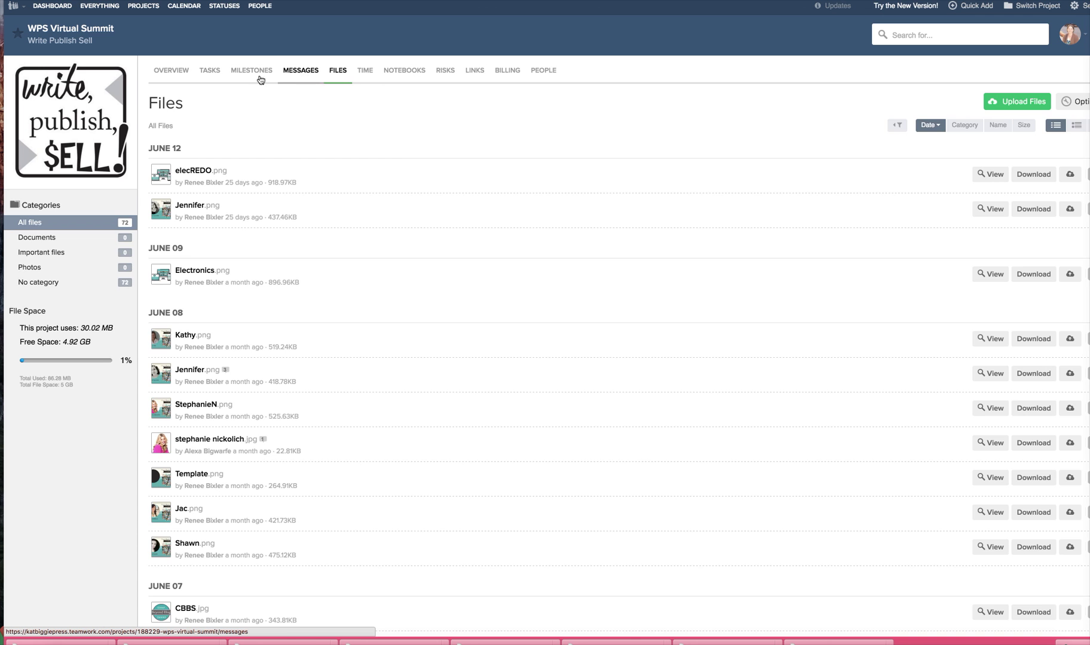
{"action": "left_click", "coordinate": [259, 72]}
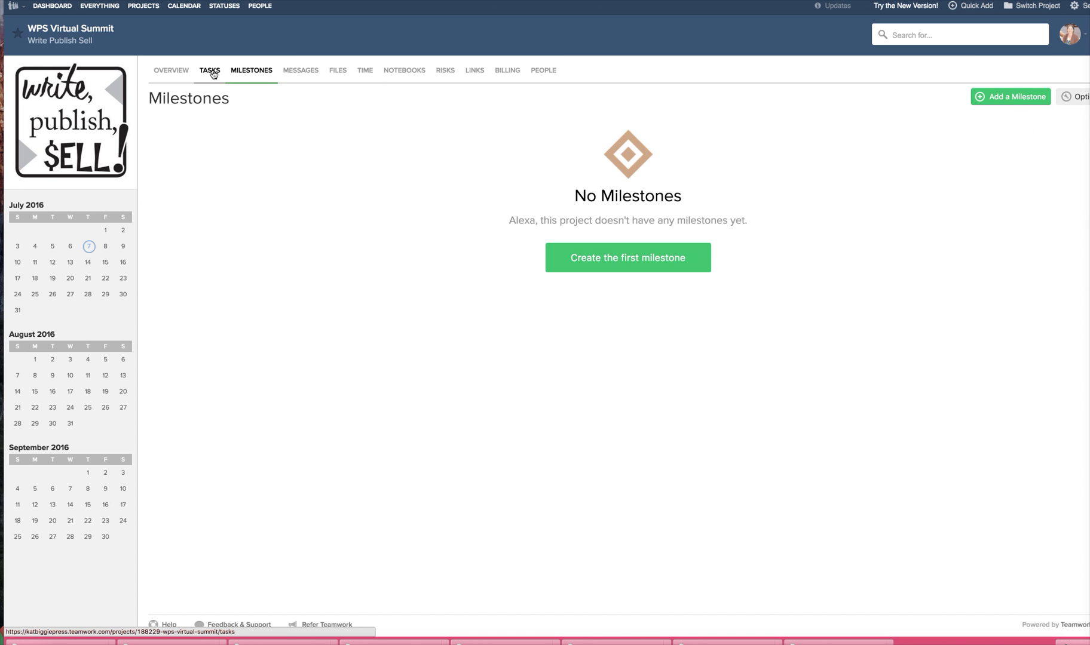
{"action": "left_click", "coordinate": [211, 74]}
{"action": "left_click", "coordinate": [164, 73]}
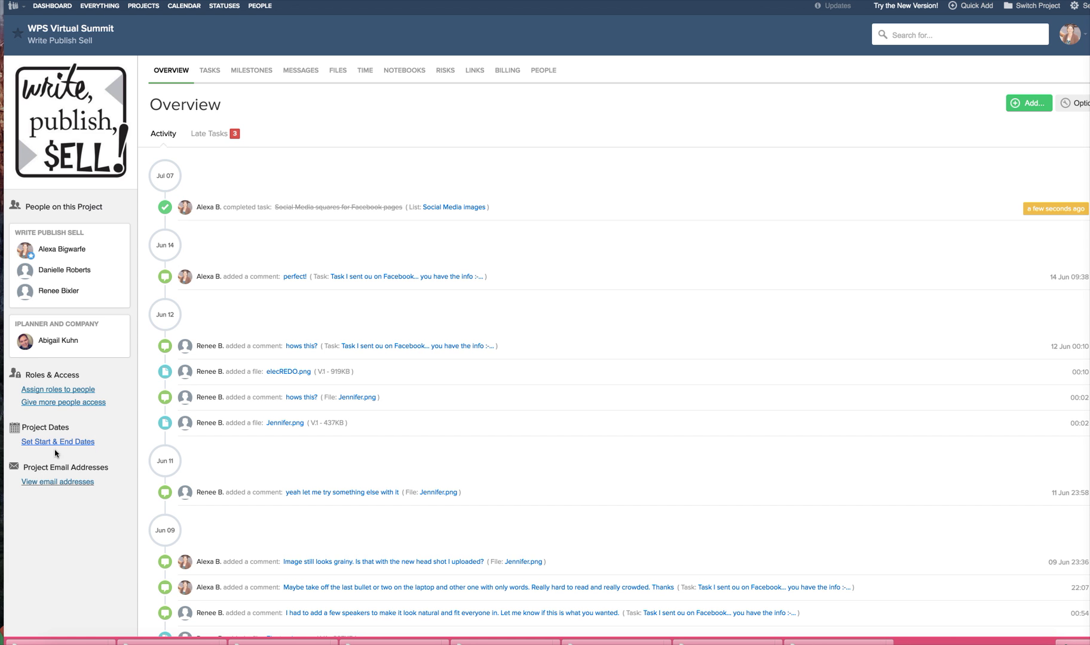
{"action": "scroll", "coordinate": [110, 446], "scroll_direction": "down", "scroll_amount": 1}
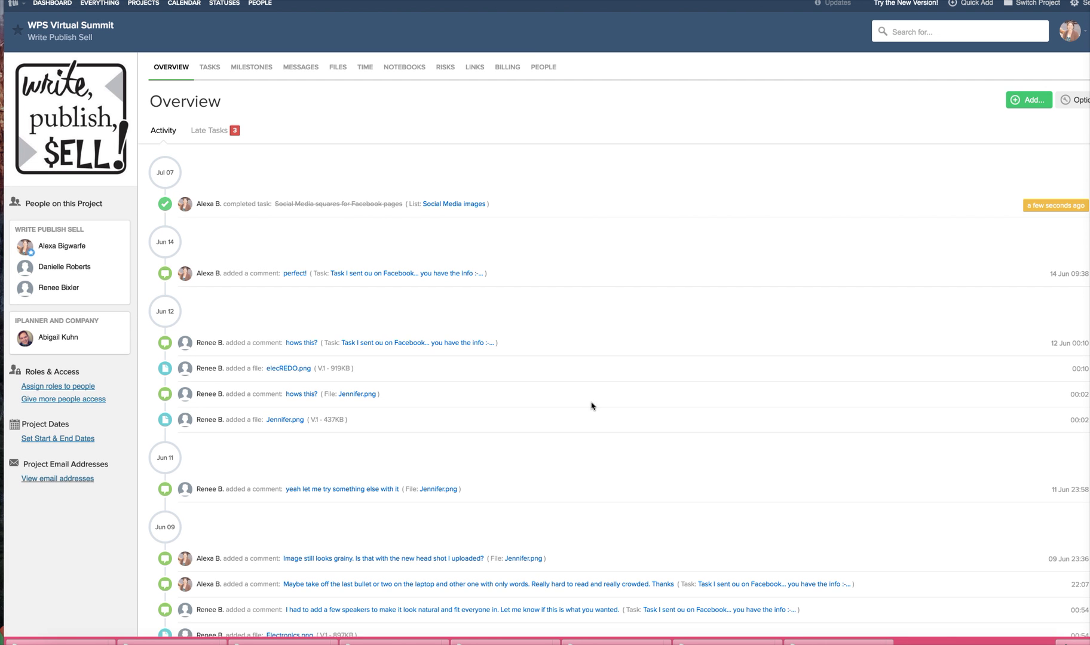
{"action": "scroll", "coordinate": [632, 379], "scroll_direction": "up", "scroll_amount": 1}
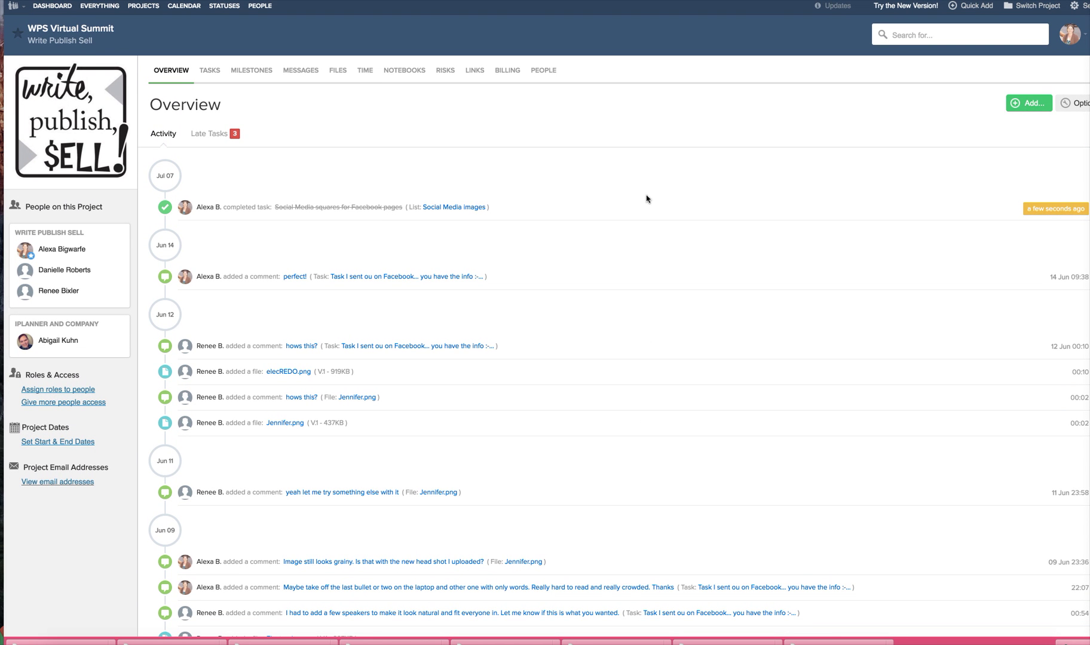
{"action": "left_click", "coordinate": [62, 10]}
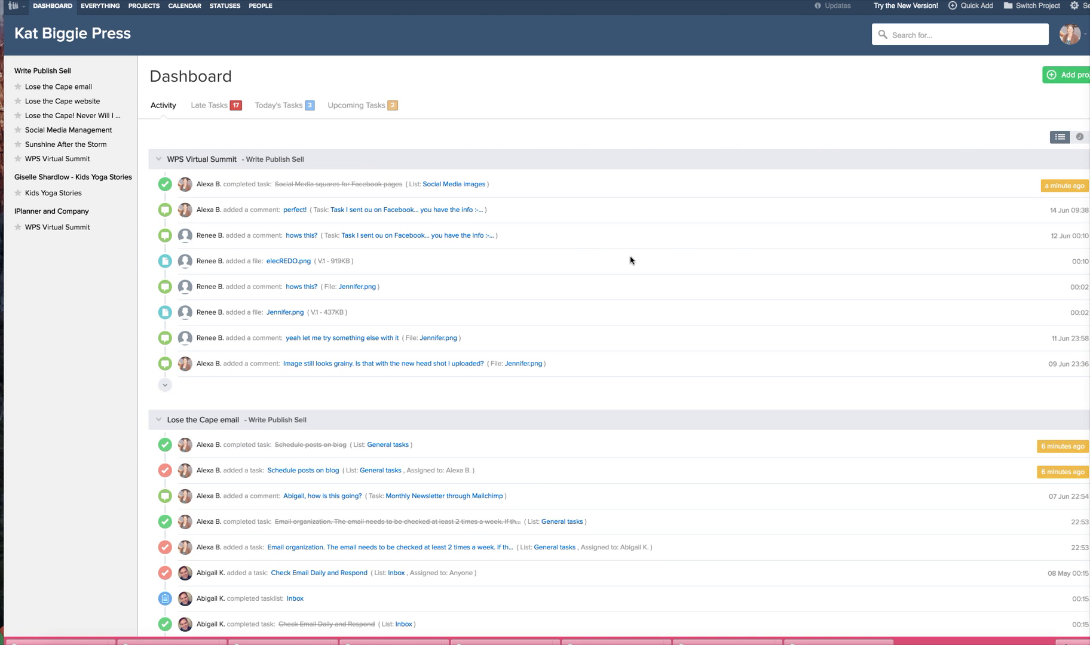
{"action": "scroll", "coordinate": [631, 260], "scroll_direction": "down", "scroll_amount": 2}
{"action": "scroll", "coordinate": [632, 259], "scroll_direction": "up", "scroll_amount": 2}
{"action": "scroll", "coordinate": [609, 253], "scroll_direction": "down", "scroll_amount": 1}
{"action": "scroll", "coordinate": [612, 256], "scroll_direction": "down", "scroll_amount": 3}
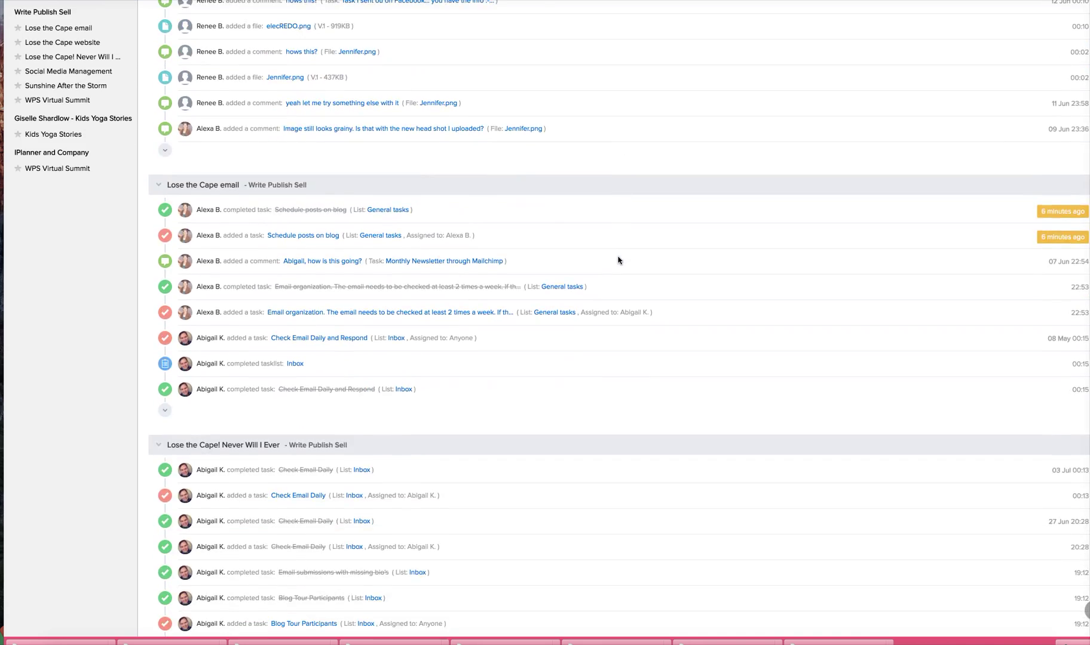
{"action": "scroll", "coordinate": [615, 259], "scroll_direction": "down", "scroll_amount": 5}
{"action": "scroll", "coordinate": [620, 262], "scroll_direction": "down", "scroll_amount": 5}
{"action": "scroll", "coordinate": [619, 262], "scroll_direction": "down", "scroll_amount": 3}
{"action": "scroll", "coordinate": [619, 264], "scroll_direction": "up", "scroll_amount": 10}
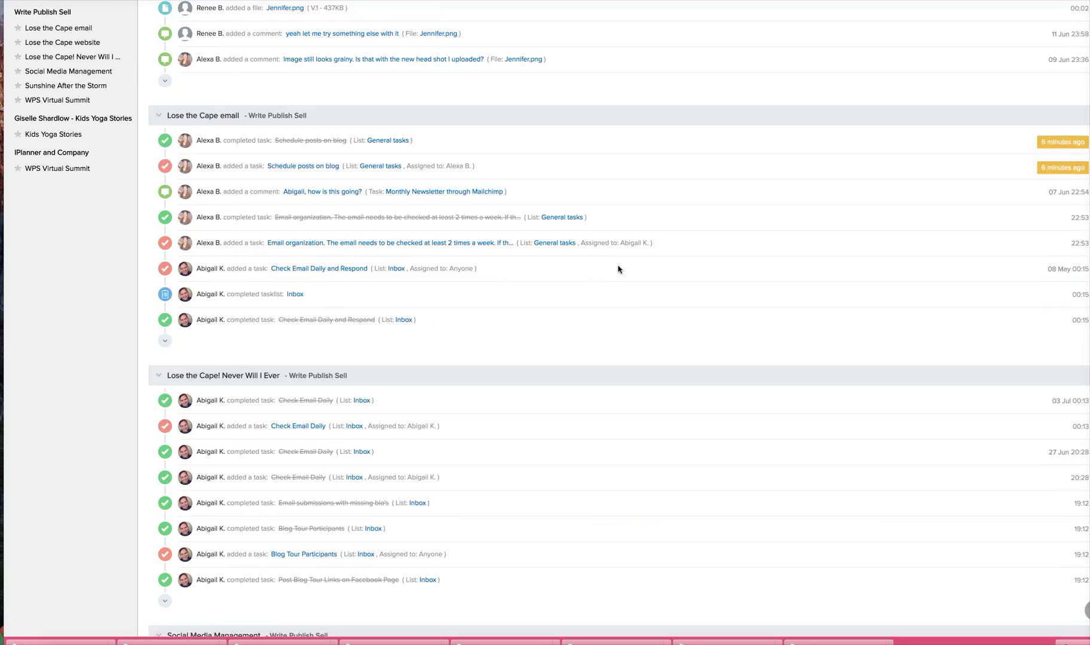
{"action": "scroll", "coordinate": [619, 268], "scroll_direction": "up", "scroll_amount": 5}
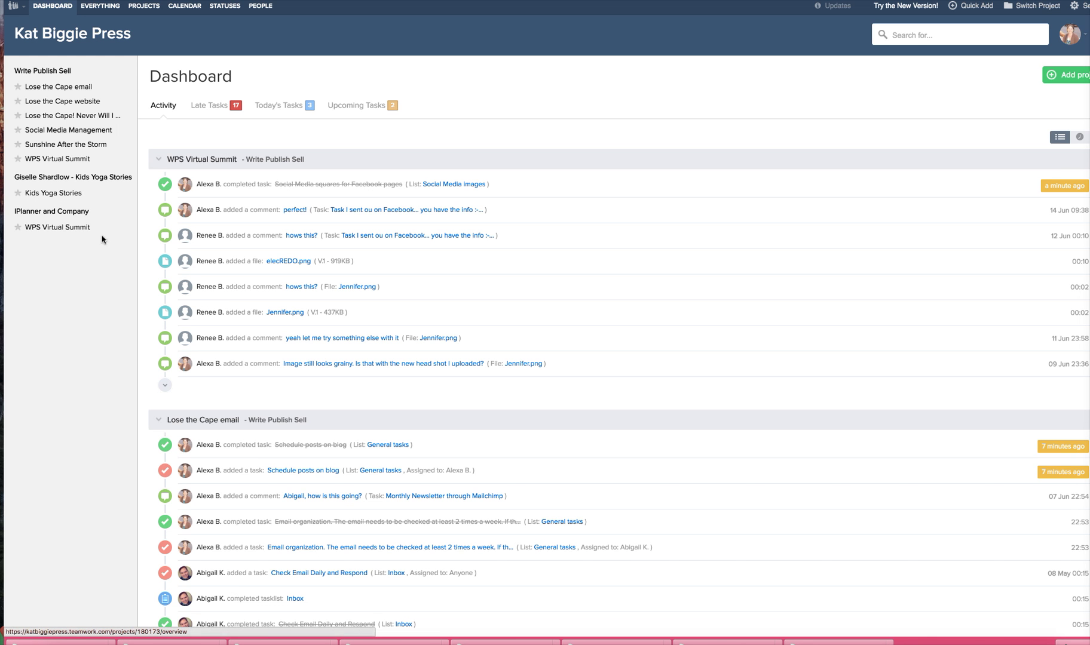
{"action": "left_click", "coordinate": [49, 228]}
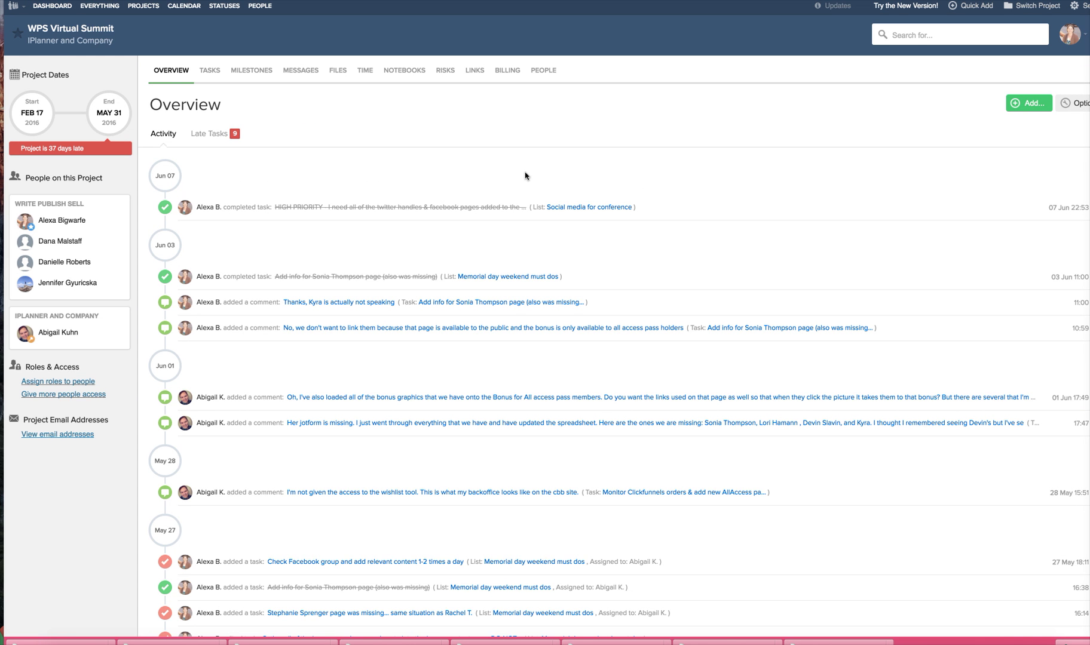
{"action": "scroll", "coordinate": [526, 177], "scroll_direction": "down", "scroll_amount": 2}
{"action": "scroll", "coordinate": [522, 177], "scroll_direction": "up", "scroll_amount": 3}
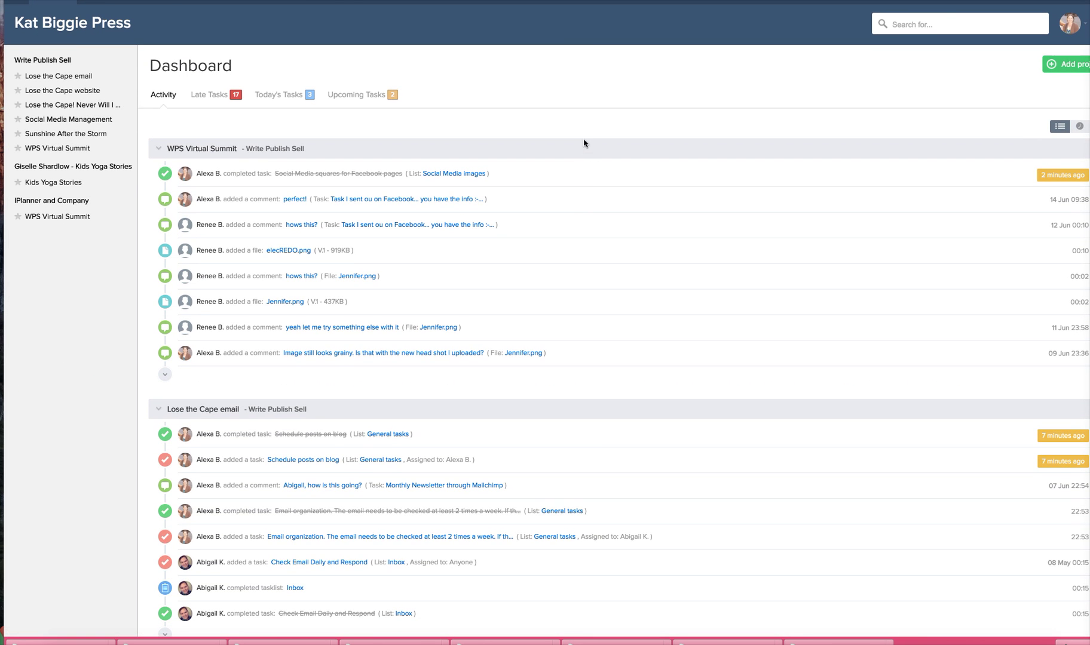
{"action": "scroll", "coordinate": [584, 143], "scroll_direction": "up", "scroll_amount": 1}
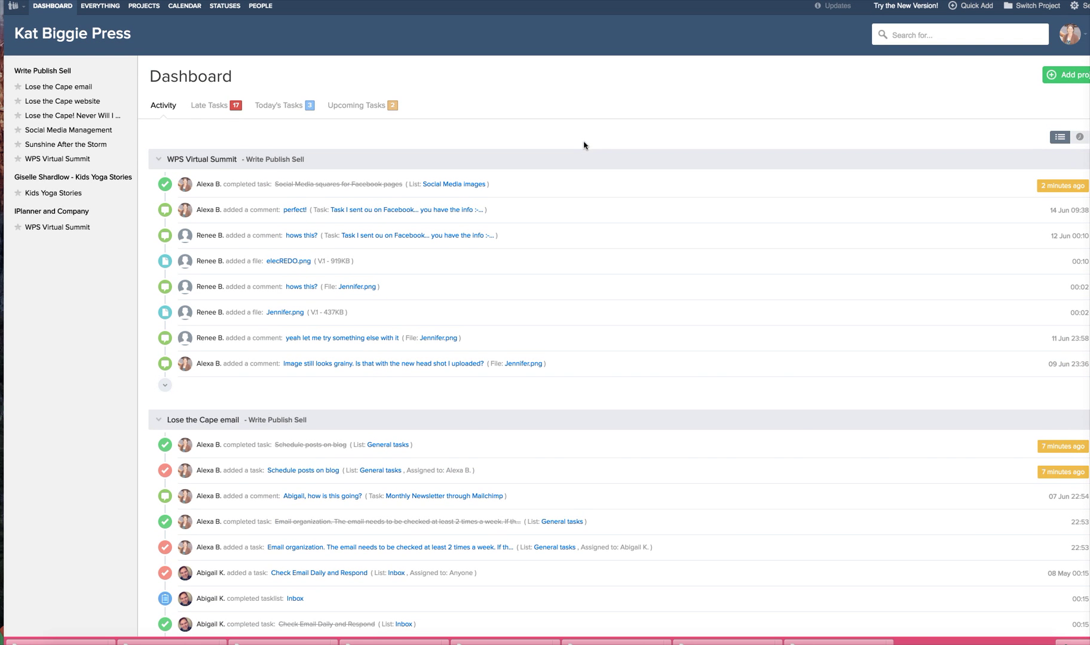